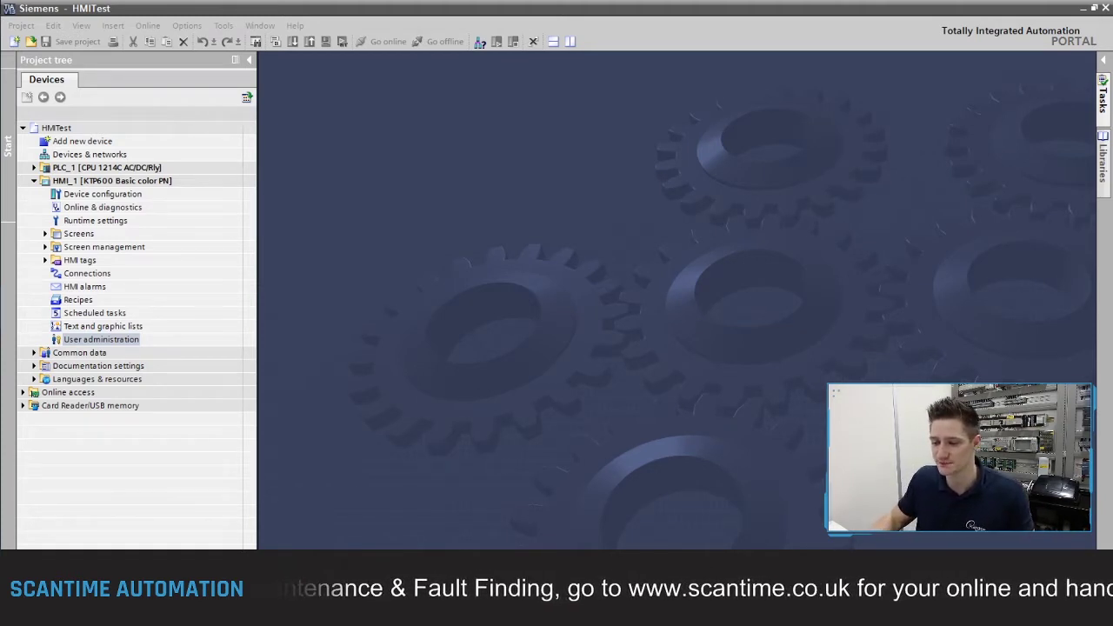
# Step: Open HMI_1's user administration and select the Administrator user row
pyautogui.doubleClick(82, 344)
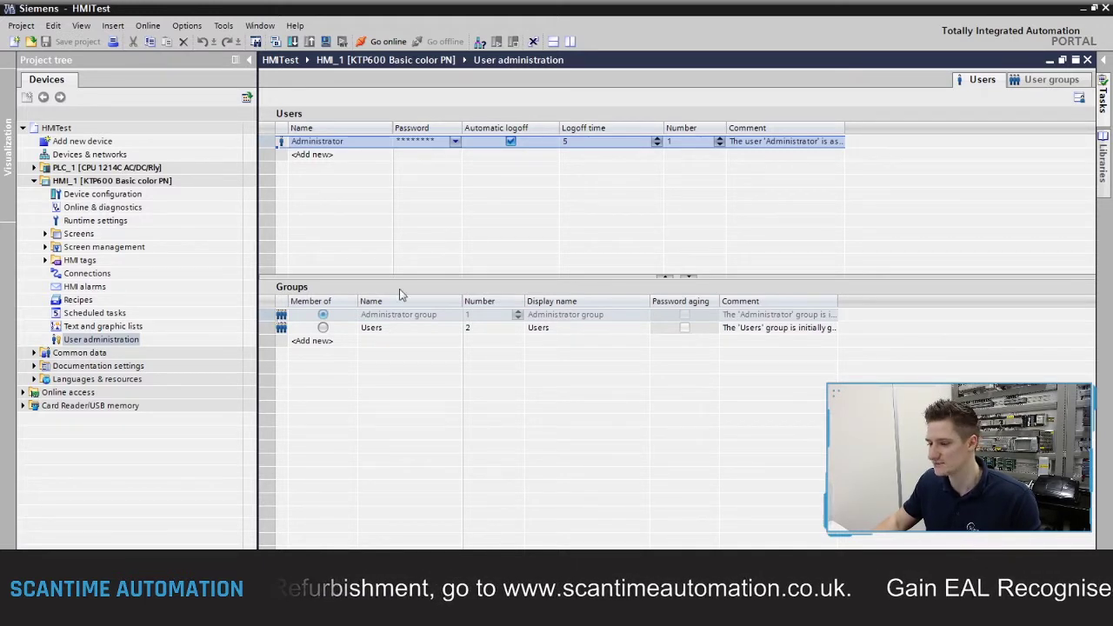
pyautogui.click(336, 145)
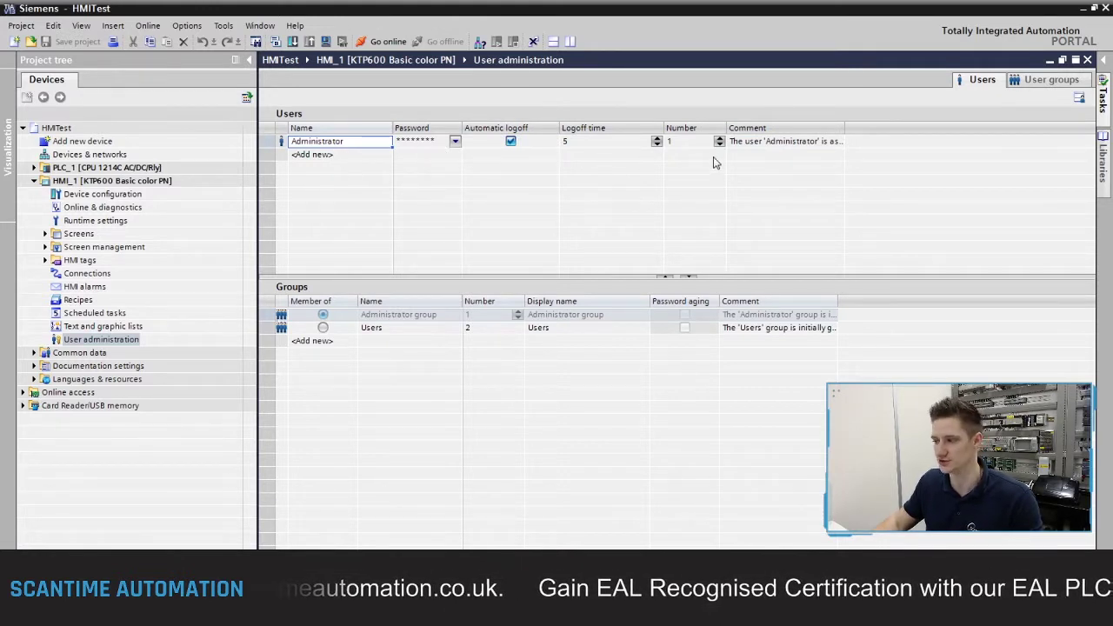
# Step: In the User groups tab, rename Administrator to Maintenance and Users to Operator
pyautogui.click(1046, 81)
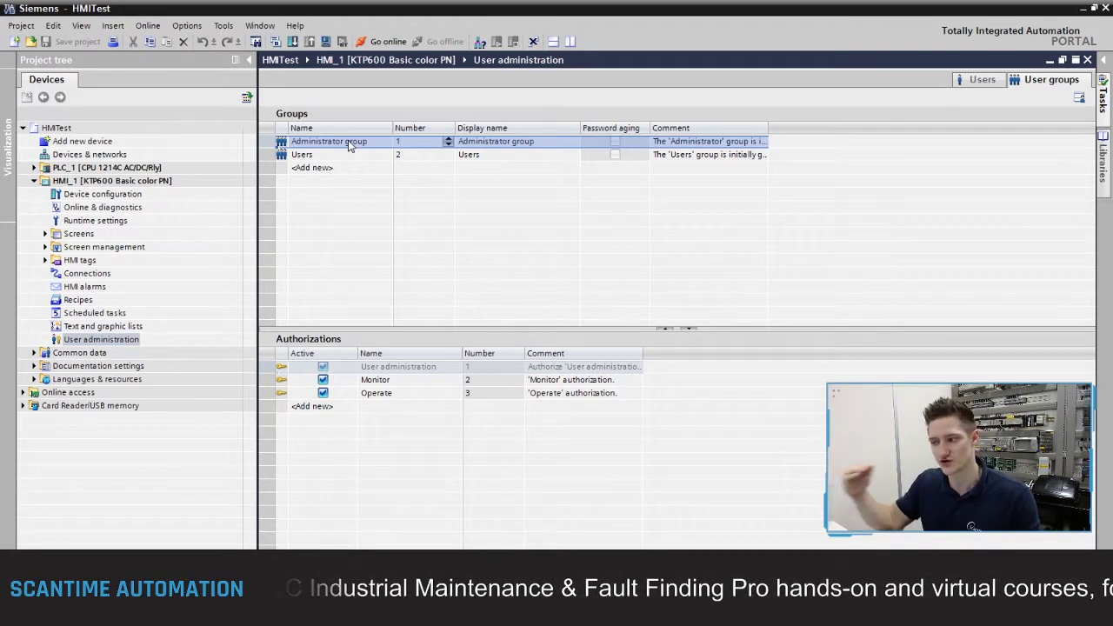
pyautogui.click(349, 144)
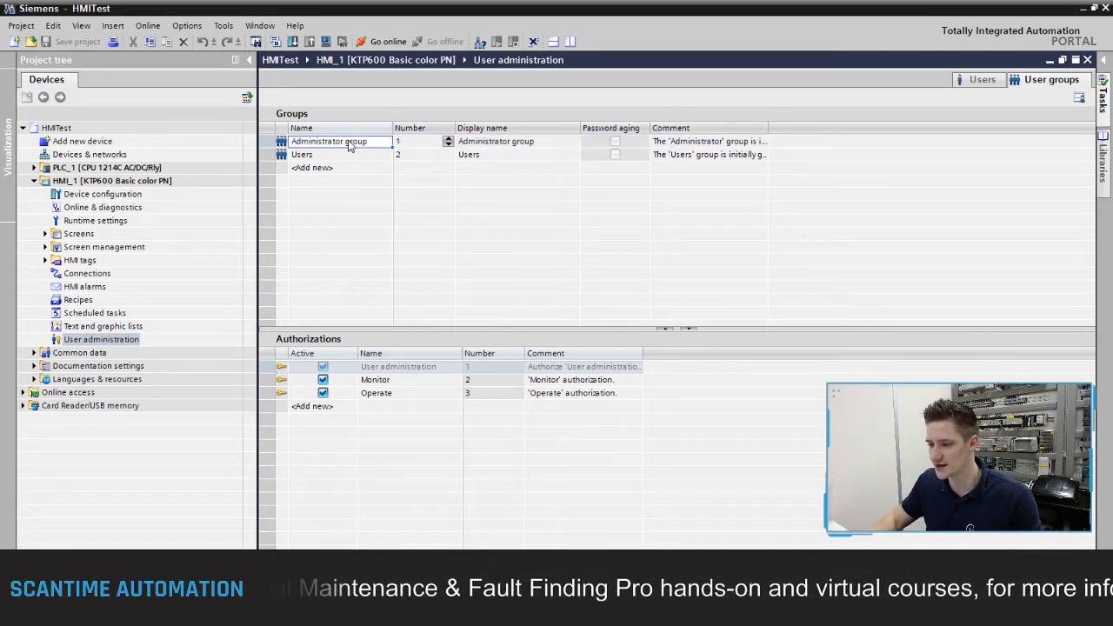
pyautogui.write('Maintenance')
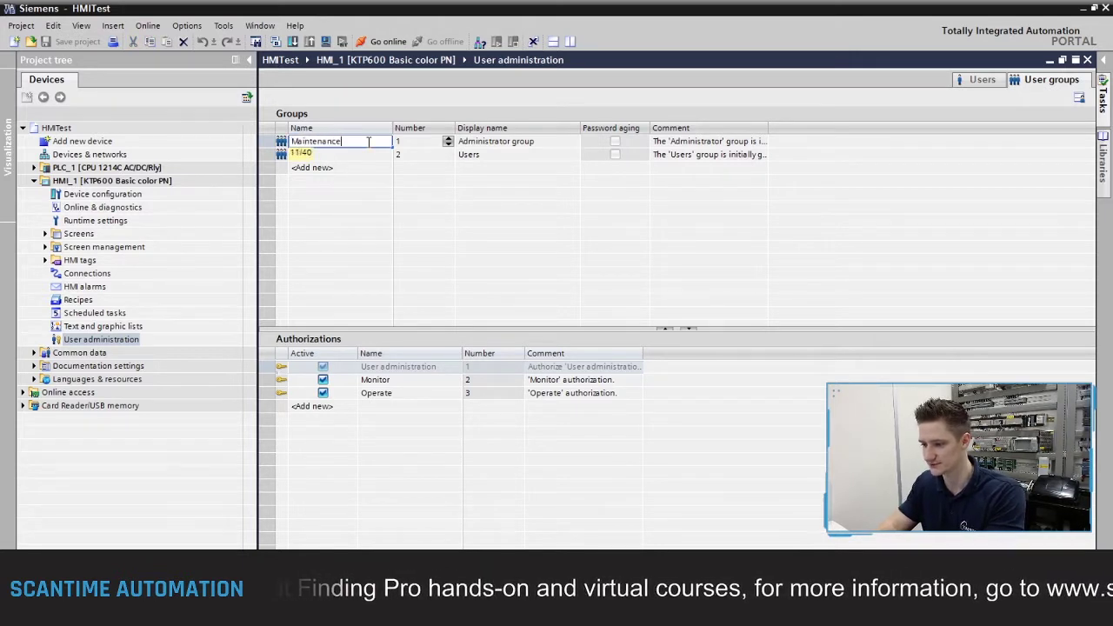
pyautogui.click(372, 155)
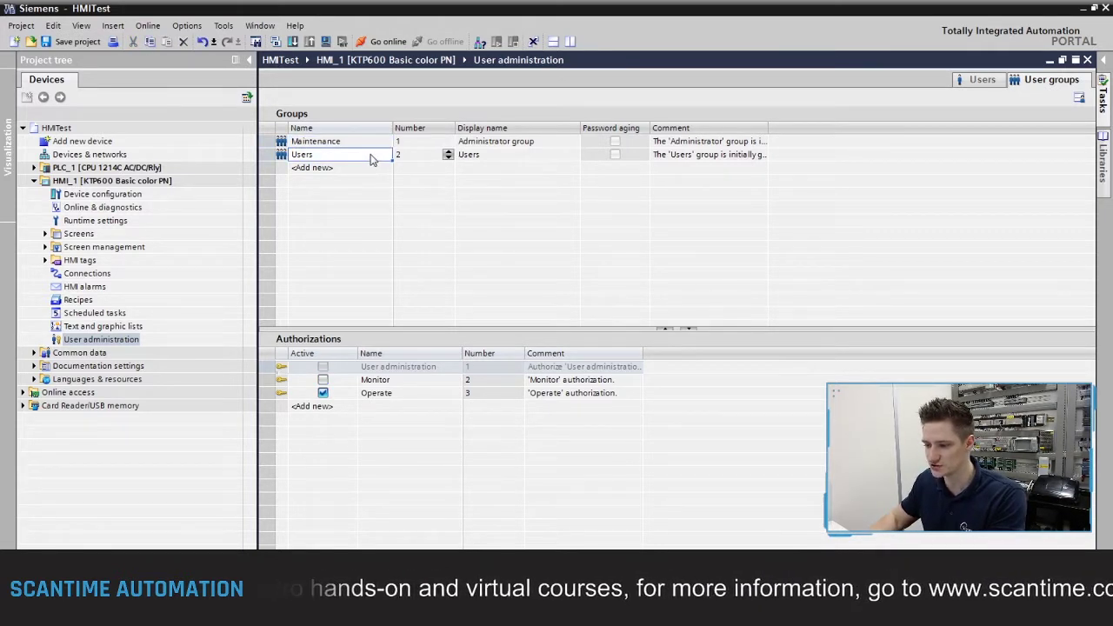
pyautogui.click(371, 155)
pyautogui.write('Opera')
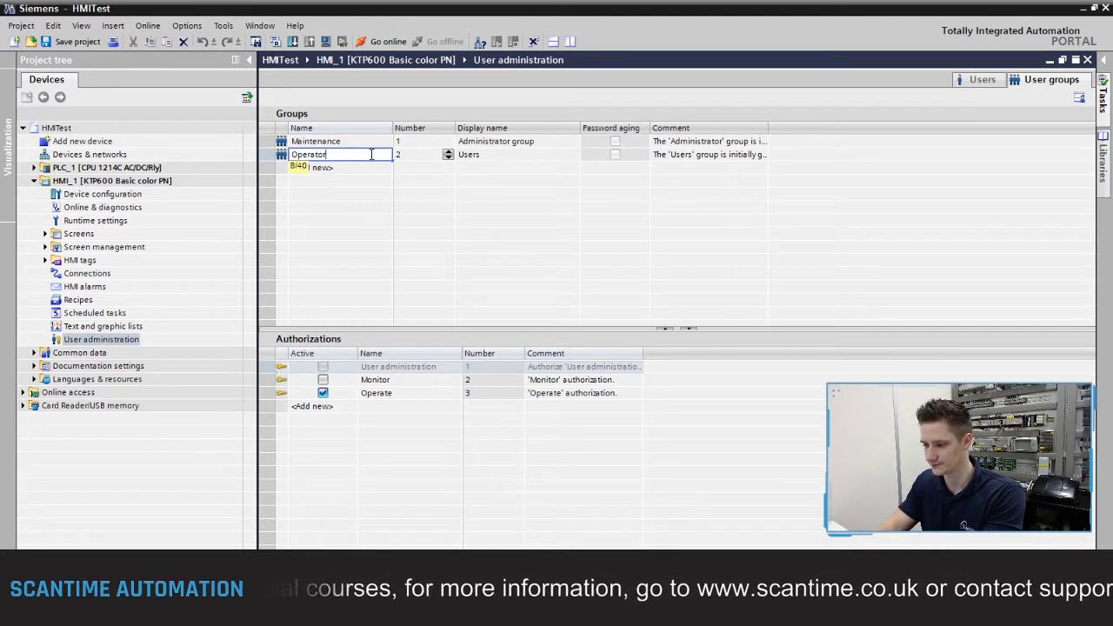
pyautogui.write('tor')
pyautogui.press('Return')
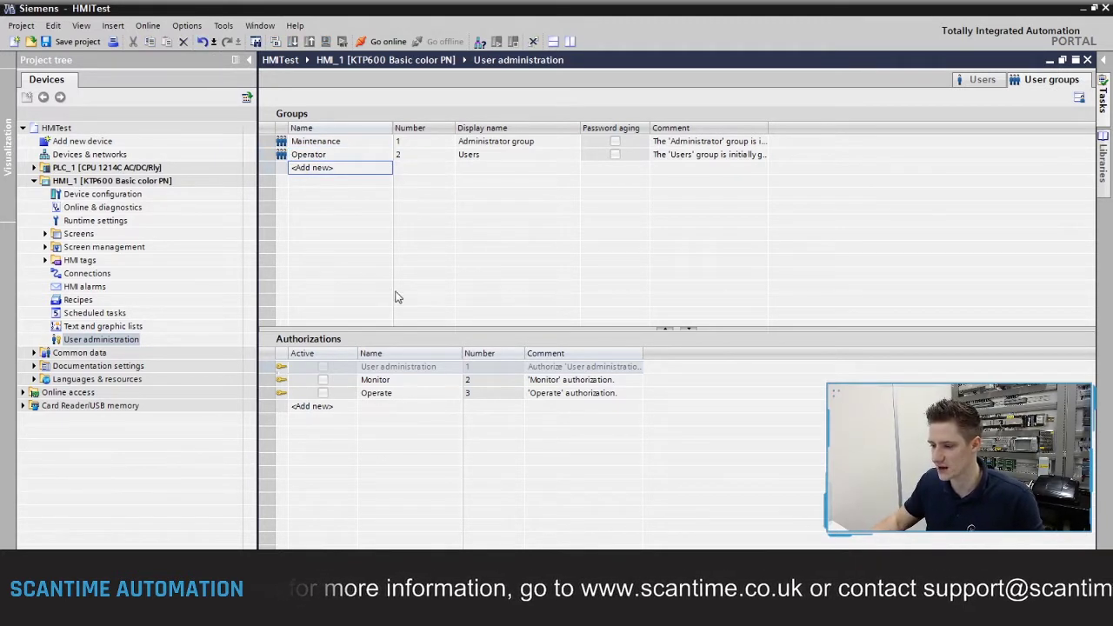
# Step: Compare the Maintenance and Operator groups' authorizations: User administration, Monitor and Operate
pyautogui.click(339, 143)
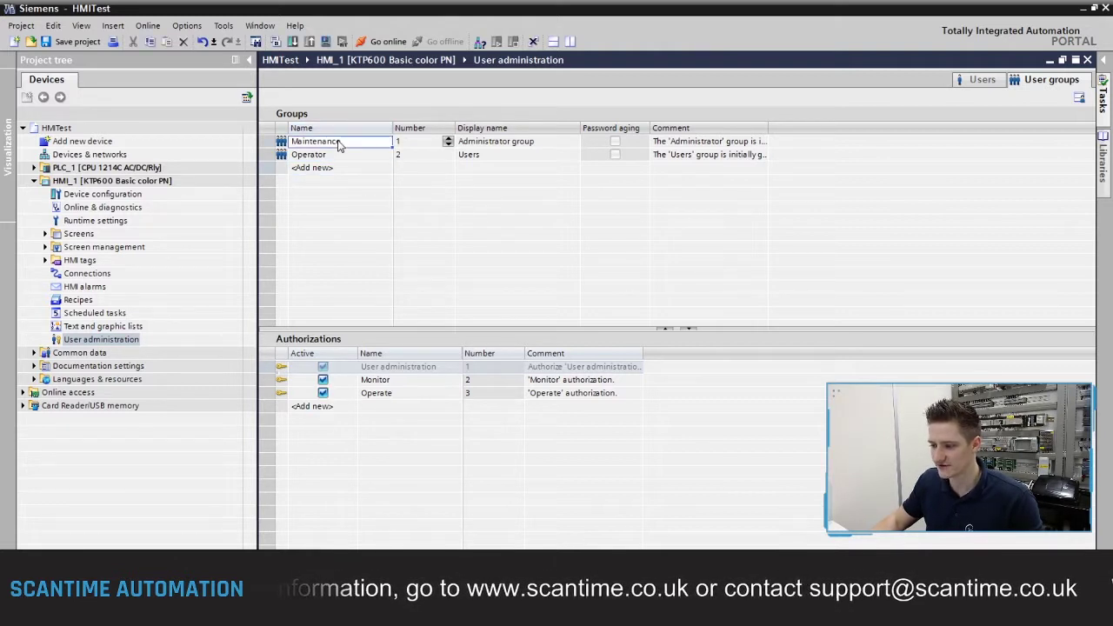
pyautogui.click(340, 155)
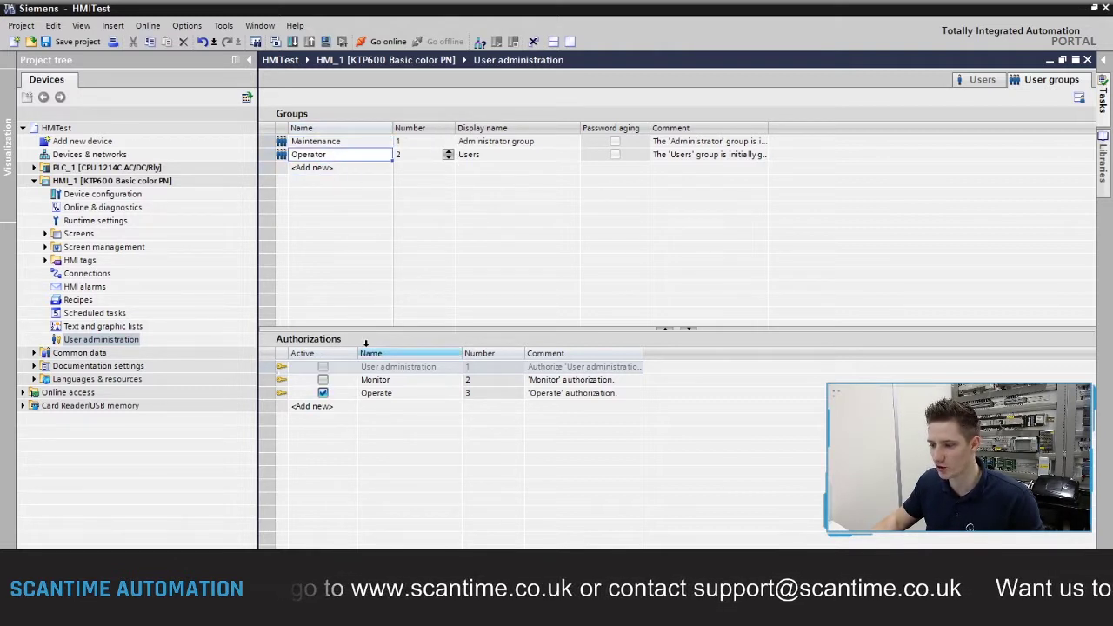
pyautogui.click(329, 144)
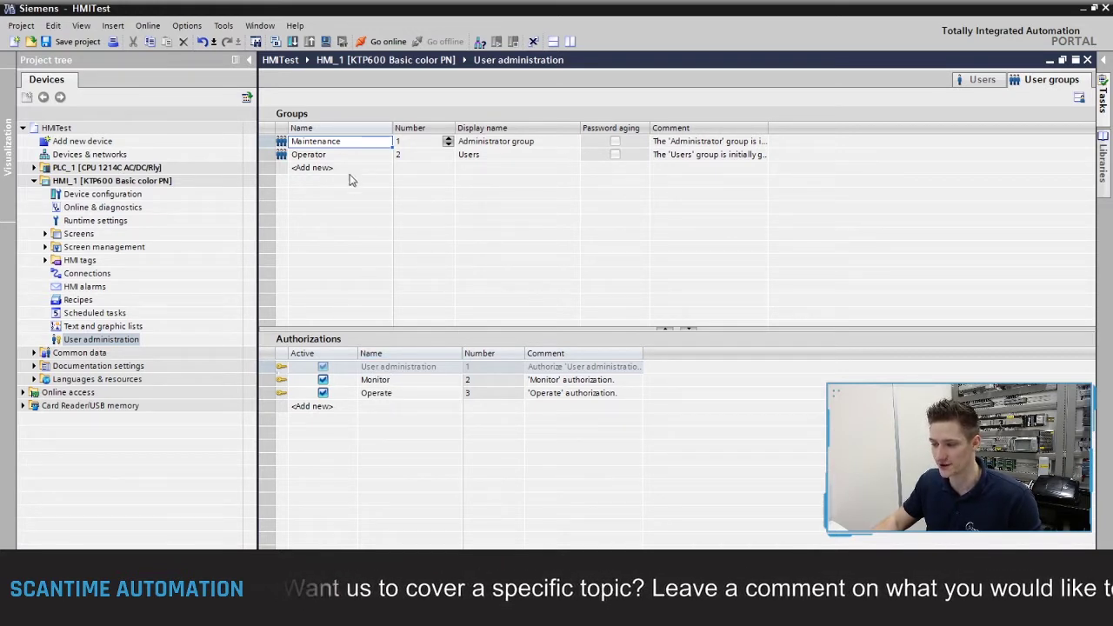
pyautogui.click(332, 157)
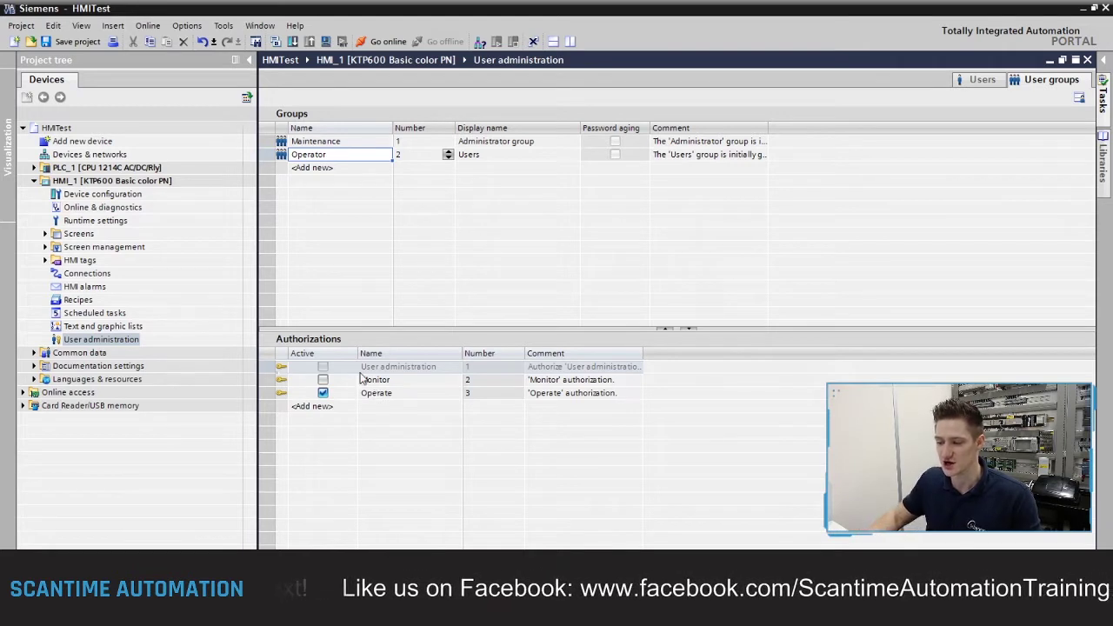
pyautogui.click(348, 142)
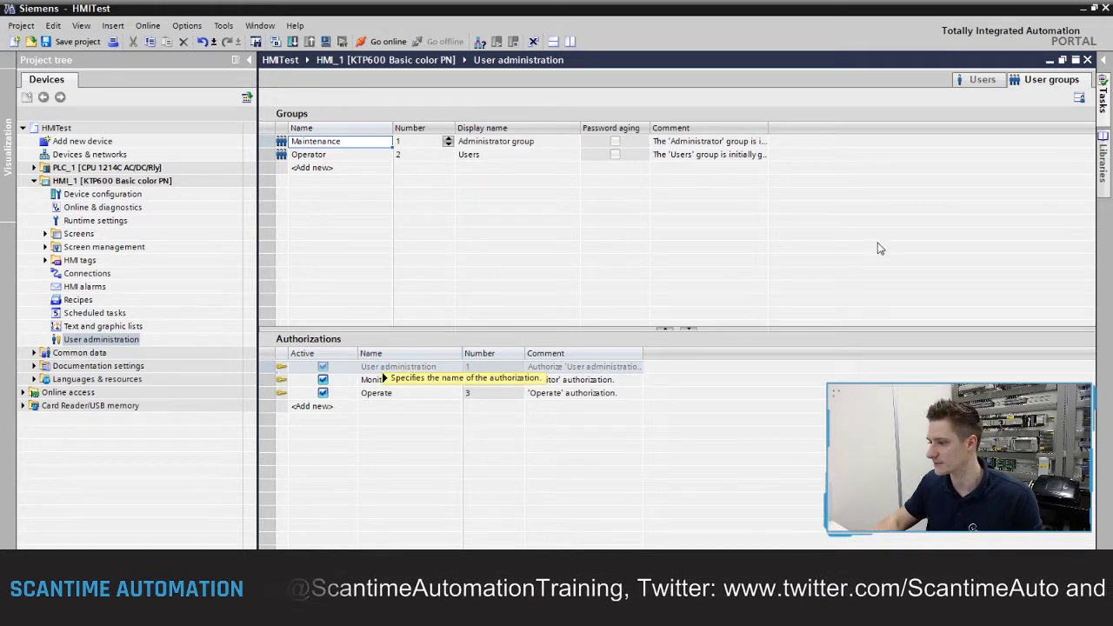
# Step: Back on the Users tab, review the Maintenance and Operator group membership entries
pyautogui.click(983, 80)
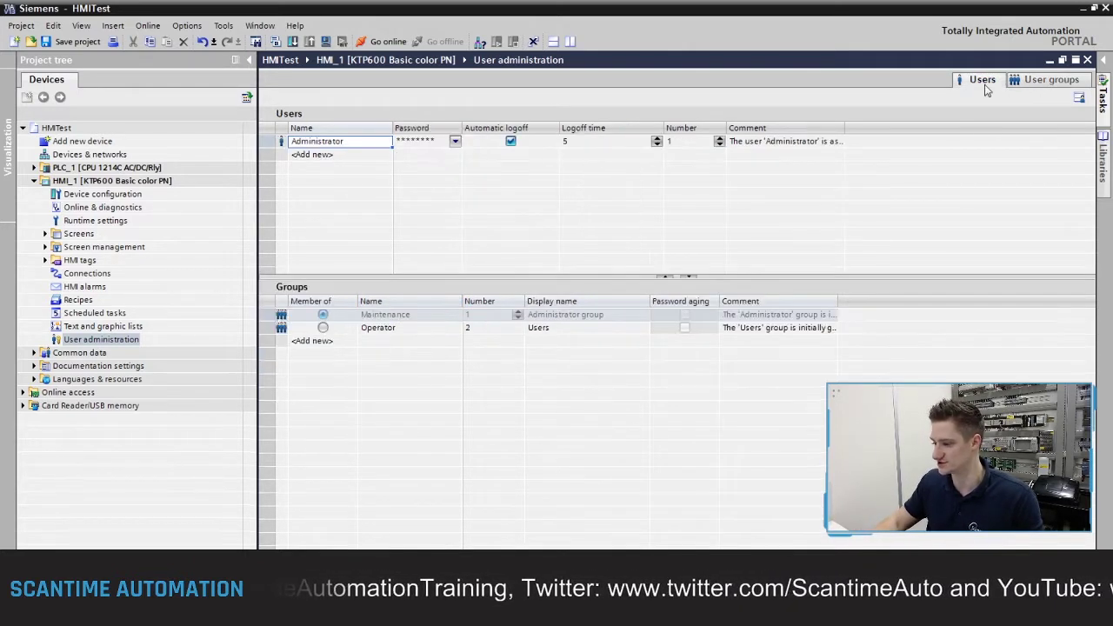
pyautogui.click(396, 316)
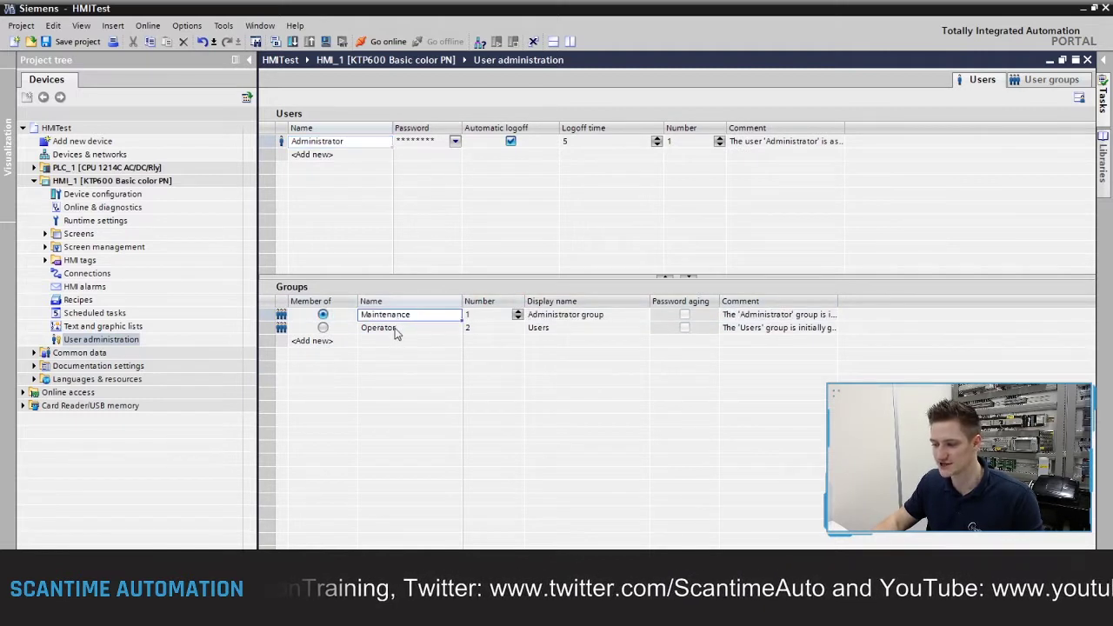
pyautogui.click(395, 330)
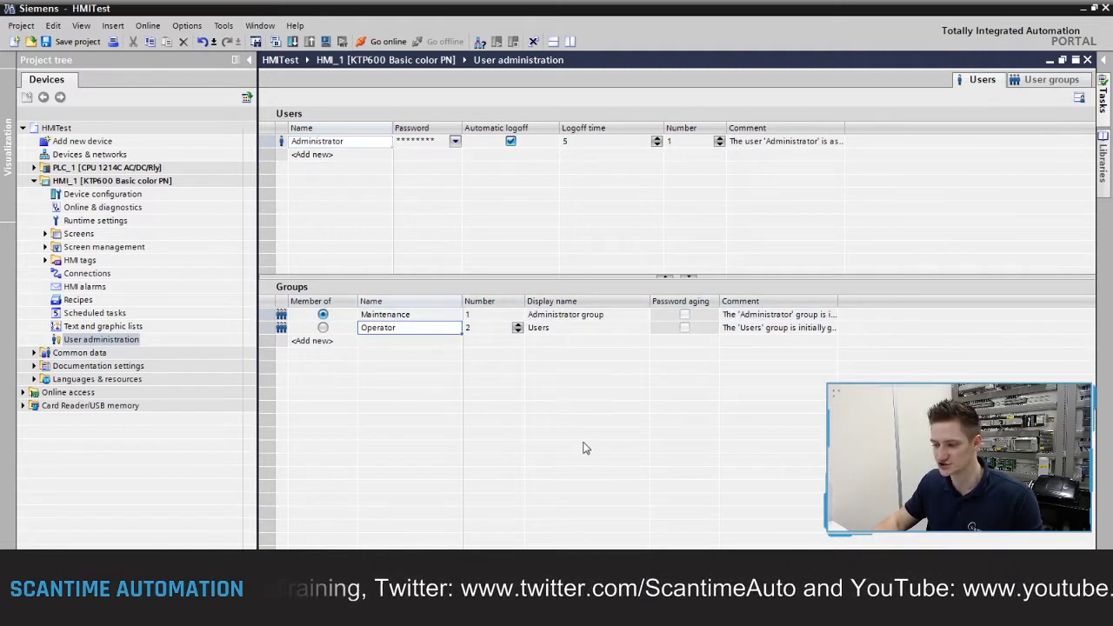
pyautogui.click(404, 317)
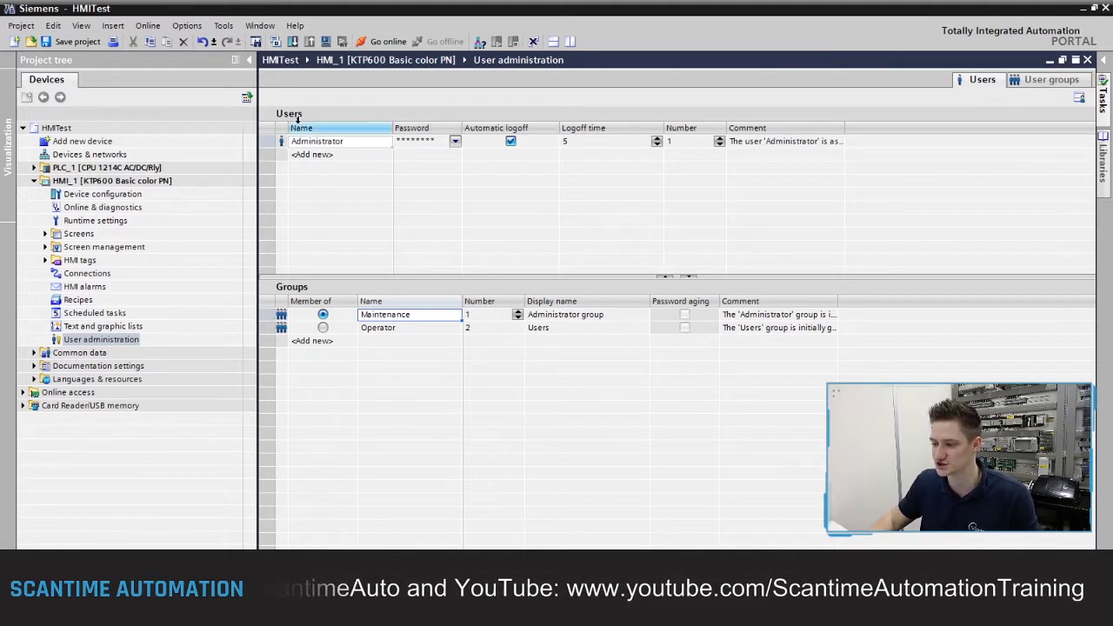
# Step: Rename the Administrator user to Scantime
pyautogui.doubleClick(330, 144)
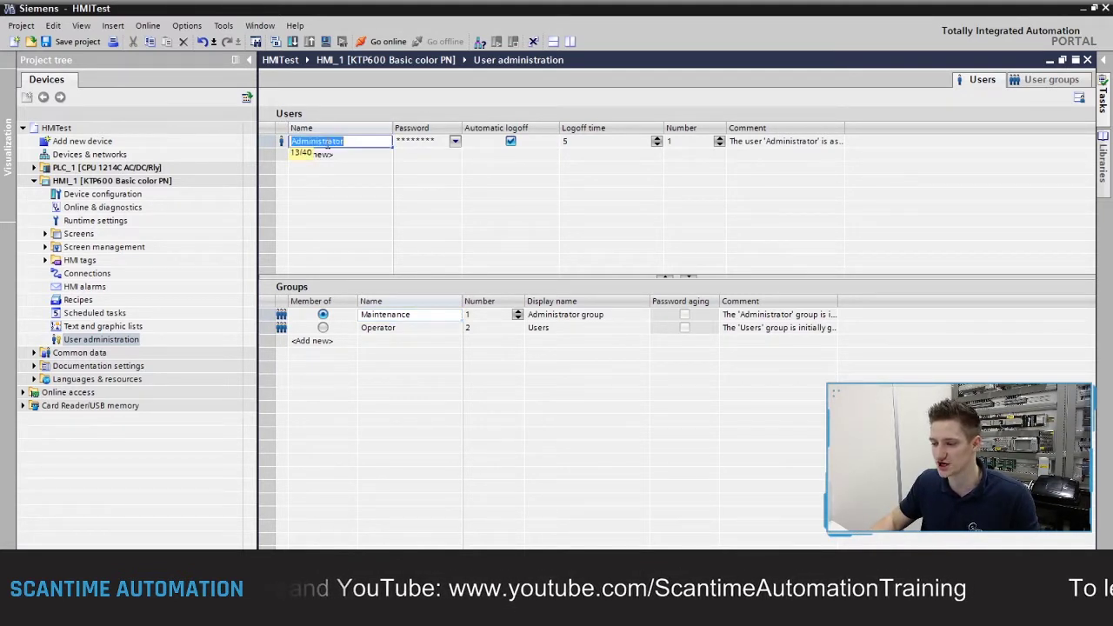
pyautogui.write('SCanti')
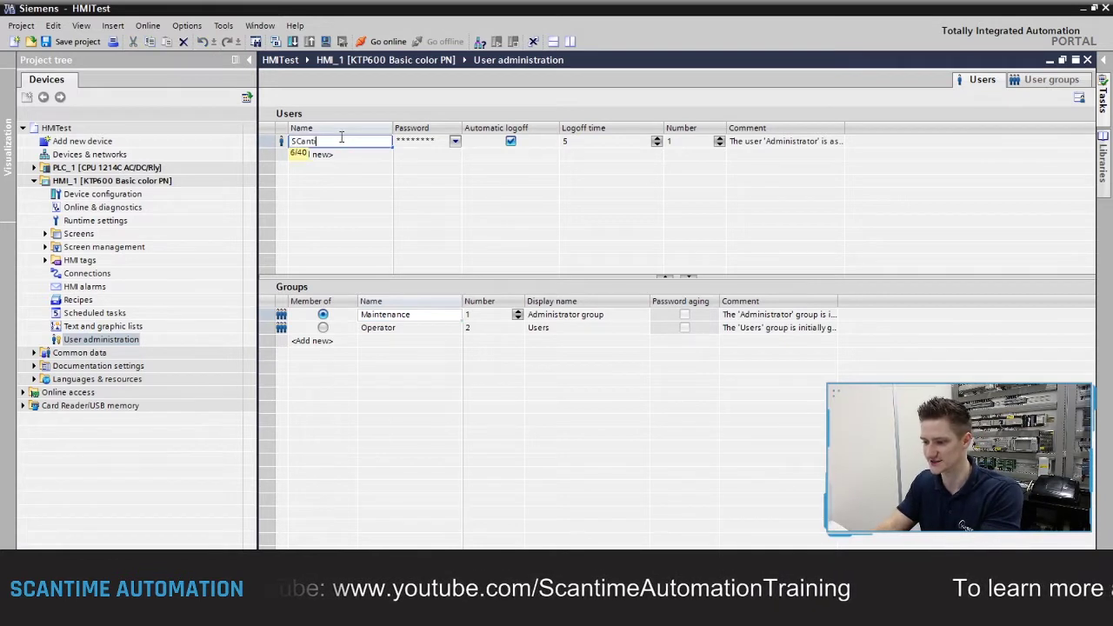
pyautogui.press('BackSpace')
pyautogui.press('BackSpace')
pyautogui.write('cantime')
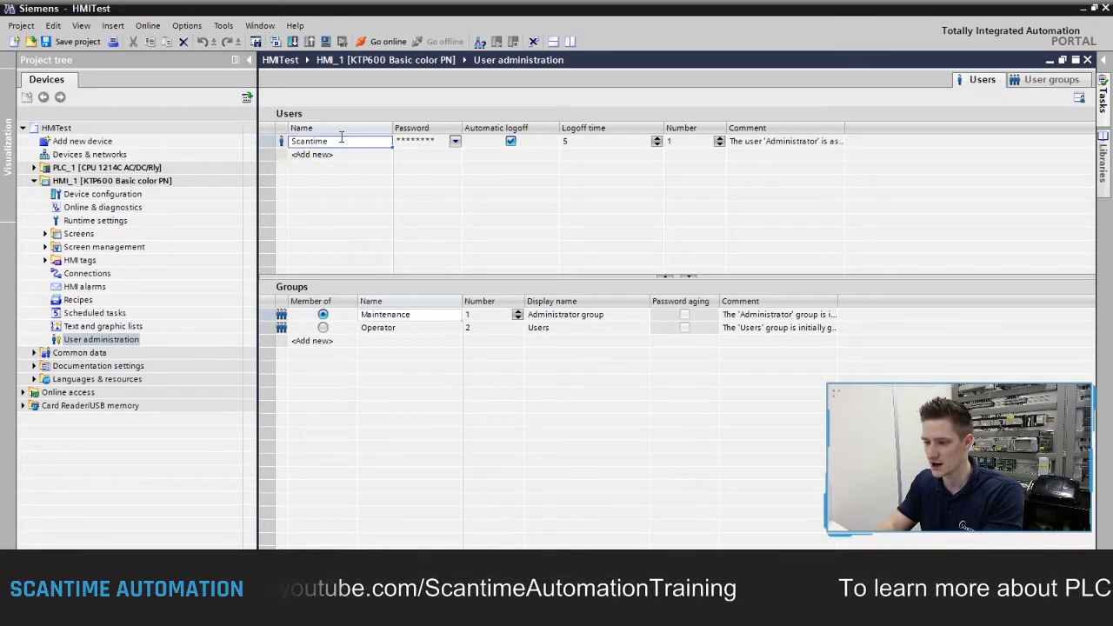
pyautogui.press('Return')
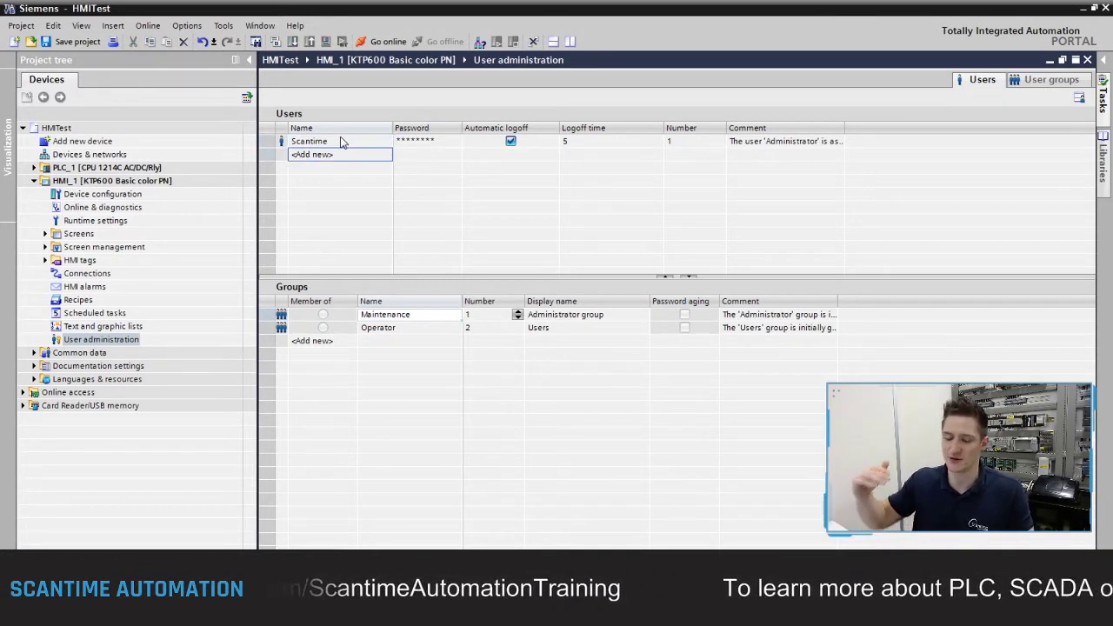
pyautogui.click(348, 144)
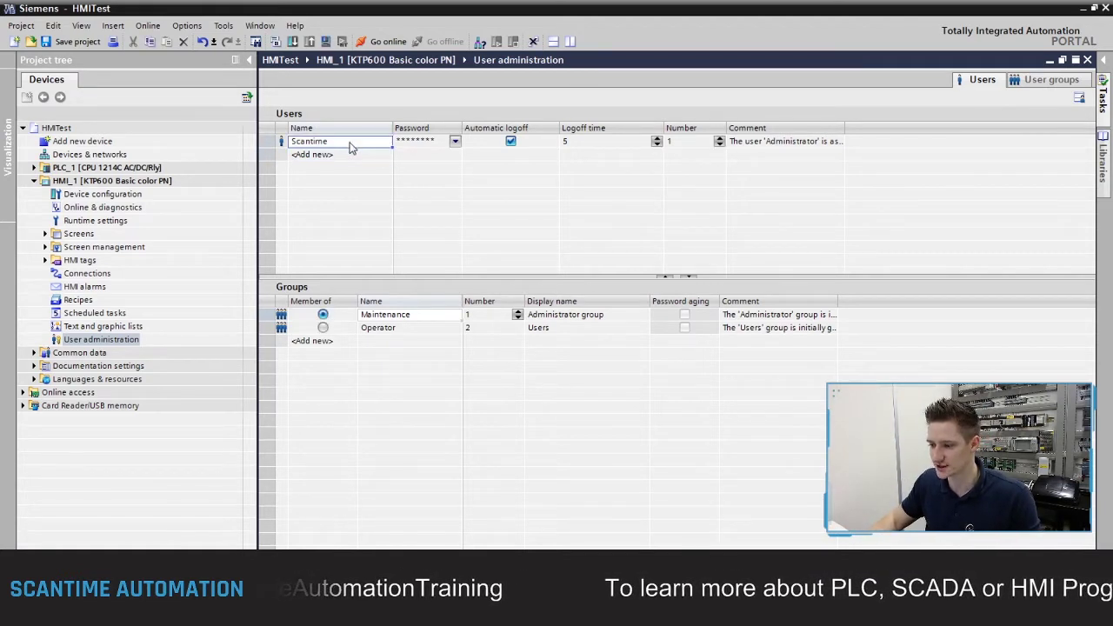
pyautogui.click(352, 145)
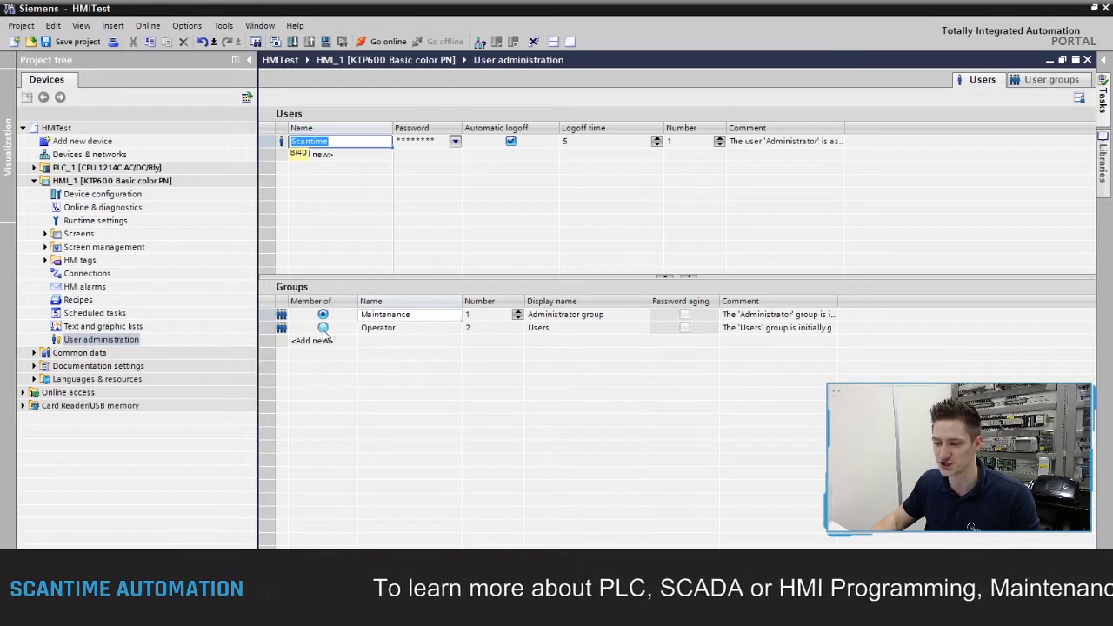
# Step: Try Operator membership, then set Scantime back to a Maintenance group member
pyautogui.click(322, 329)
pyautogui.click(323, 328)
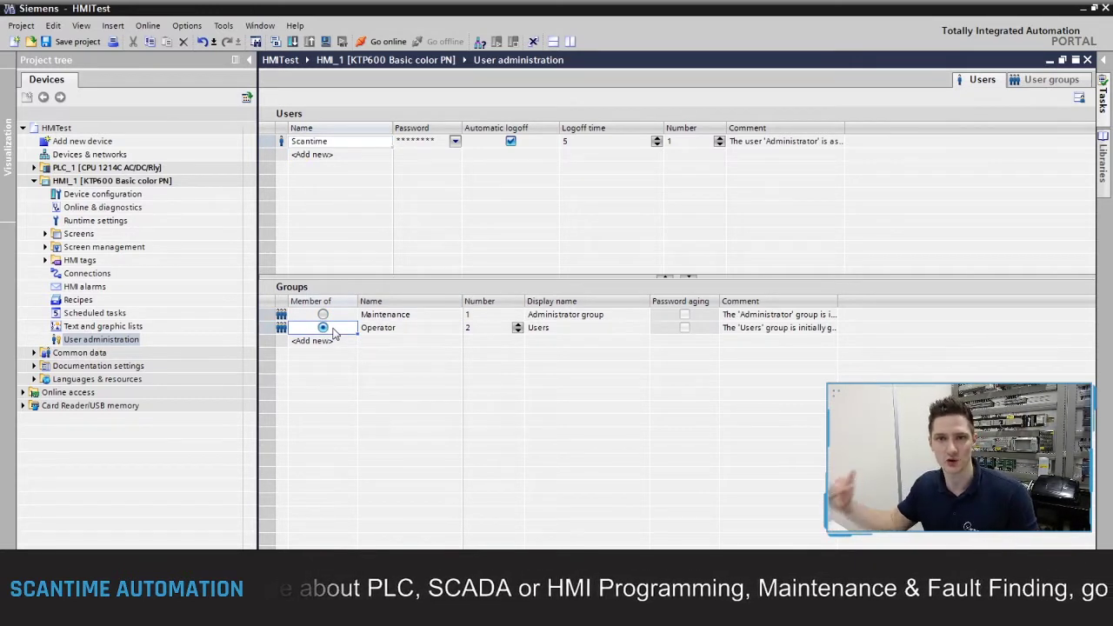
pyautogui.click(340, 316)
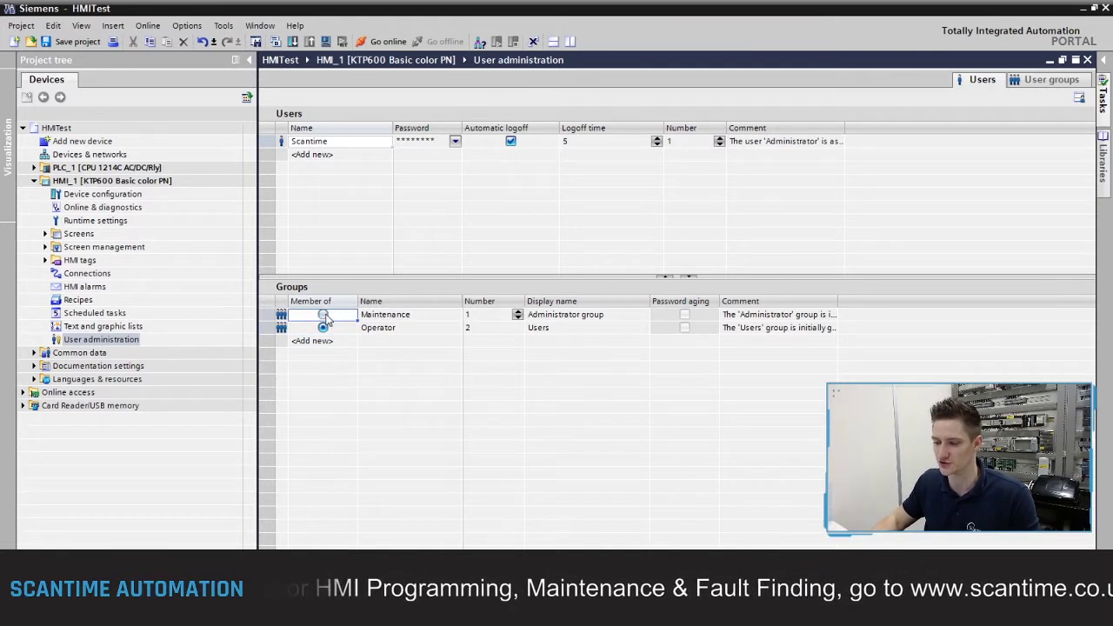
pyautogui.click(323, 315)
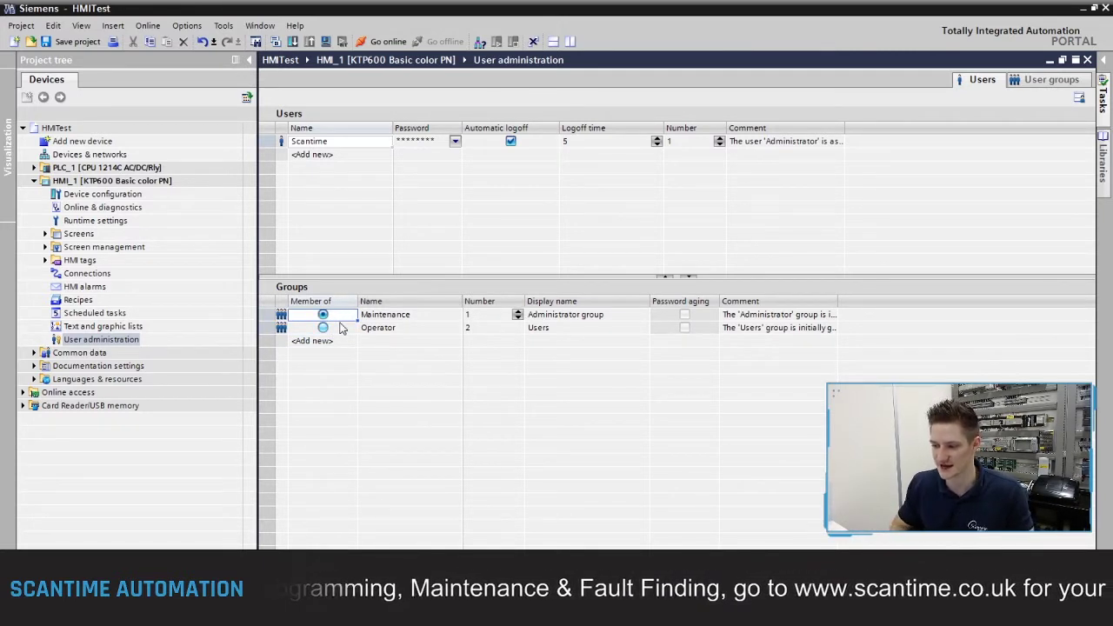
# Step: Enter and confirm a new password for the Scantime user and apply it
pyautogui.click(435, 142)
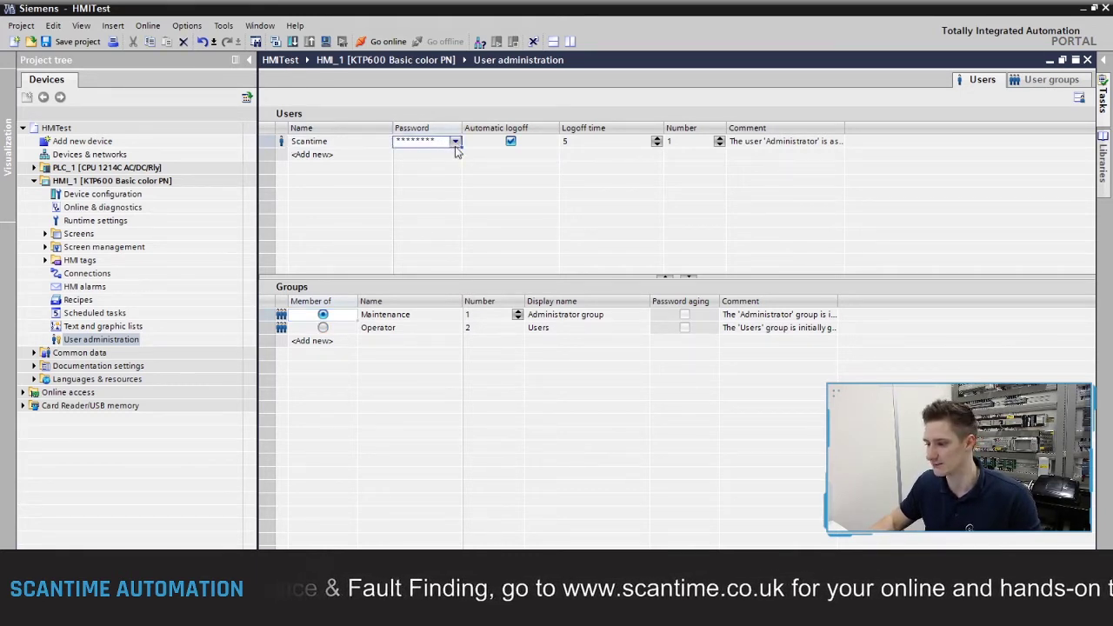
pyautogui.click(455, 141)
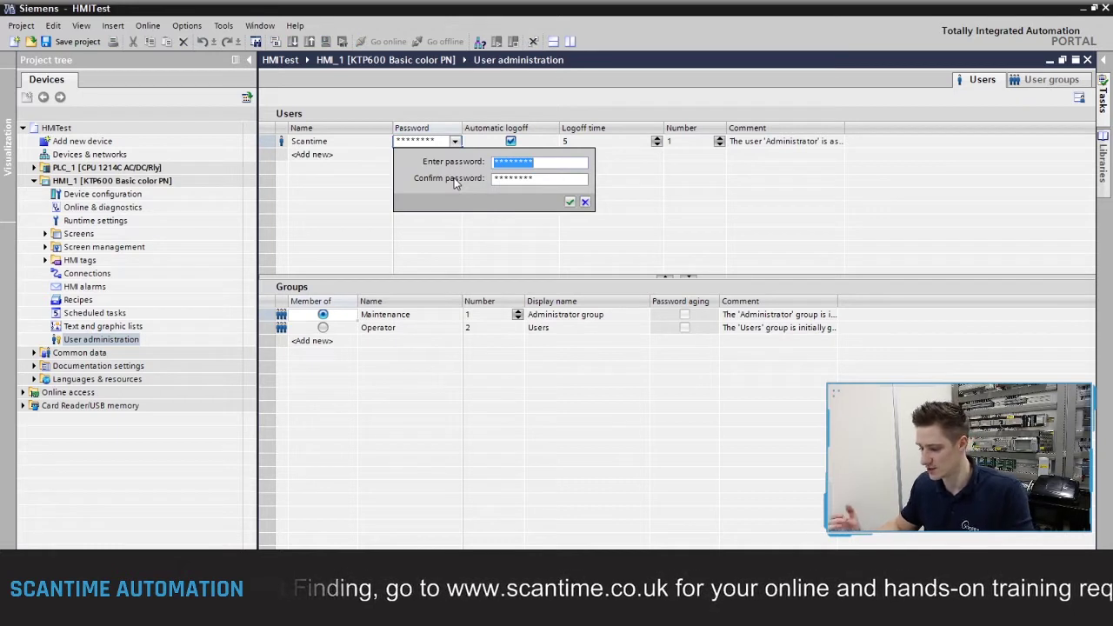
pyautogui.write('**')
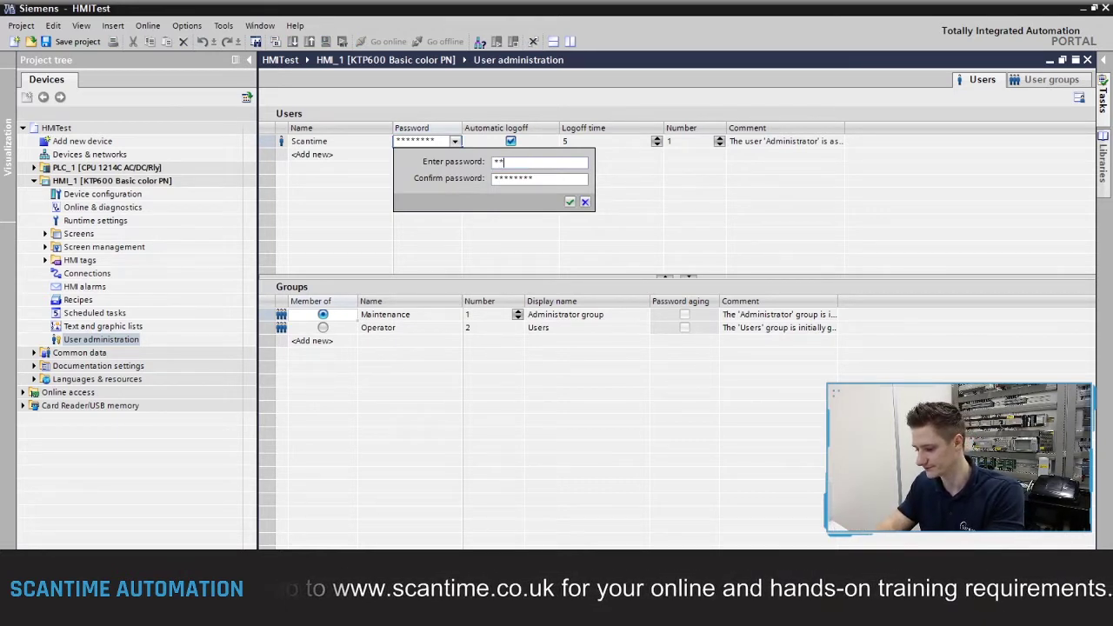
pyautogui.write('******')
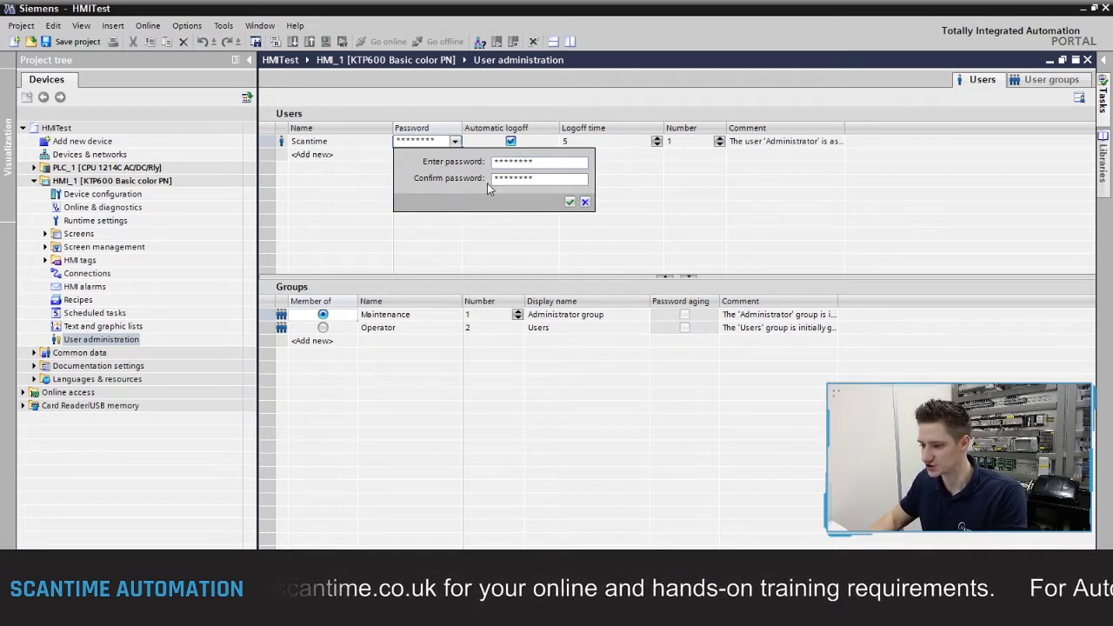
pyautogui.press('Tab')
pyautogui.write('***')
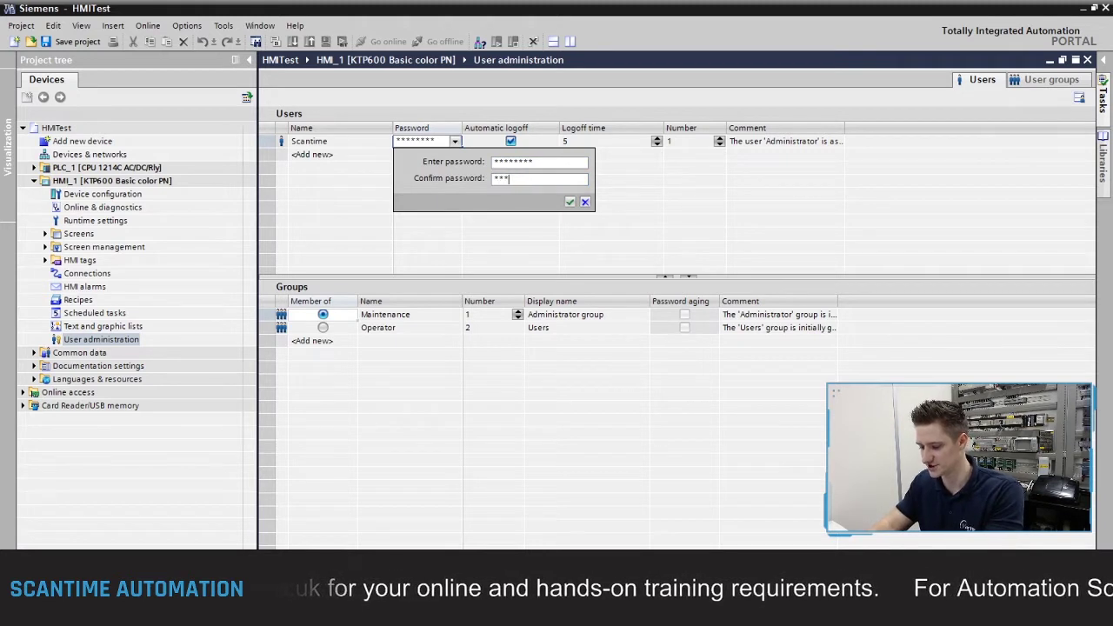
pyautogui.write('*****')
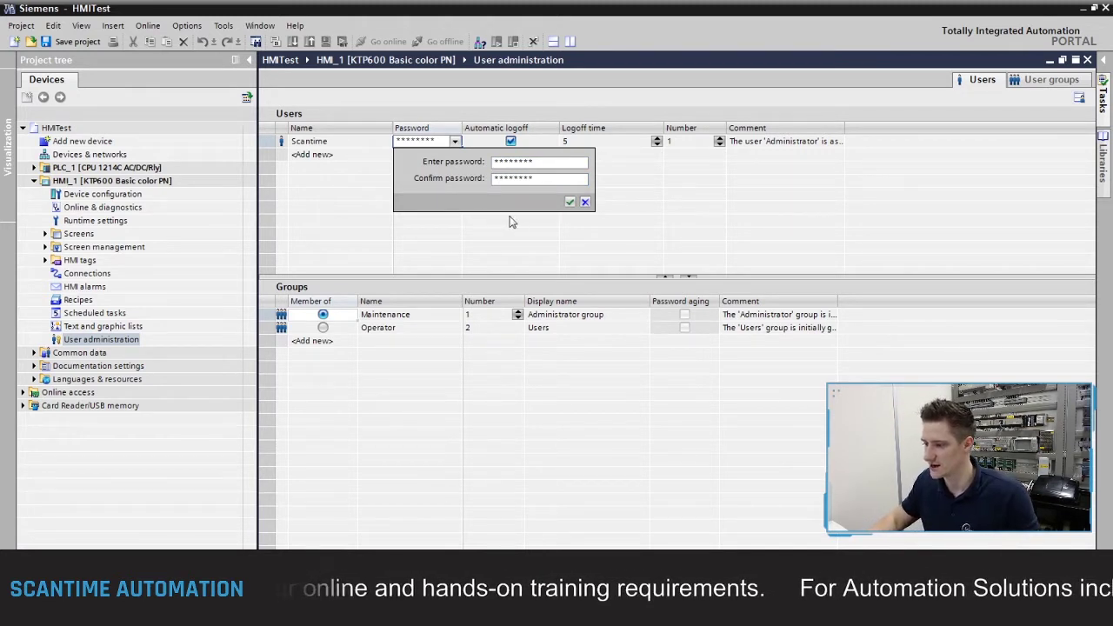
pyautogui.click(570, 201)
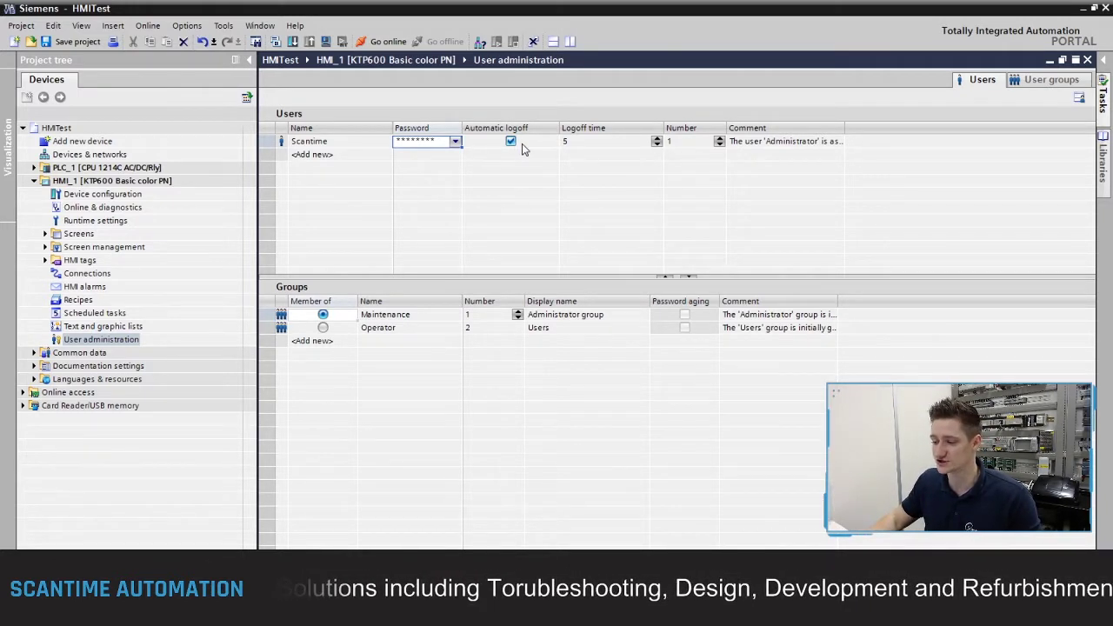
# Step: Disable Scantime's automatic logoff, leaving the 5-minute time, and commit the row
pyautogui.press('Tab')
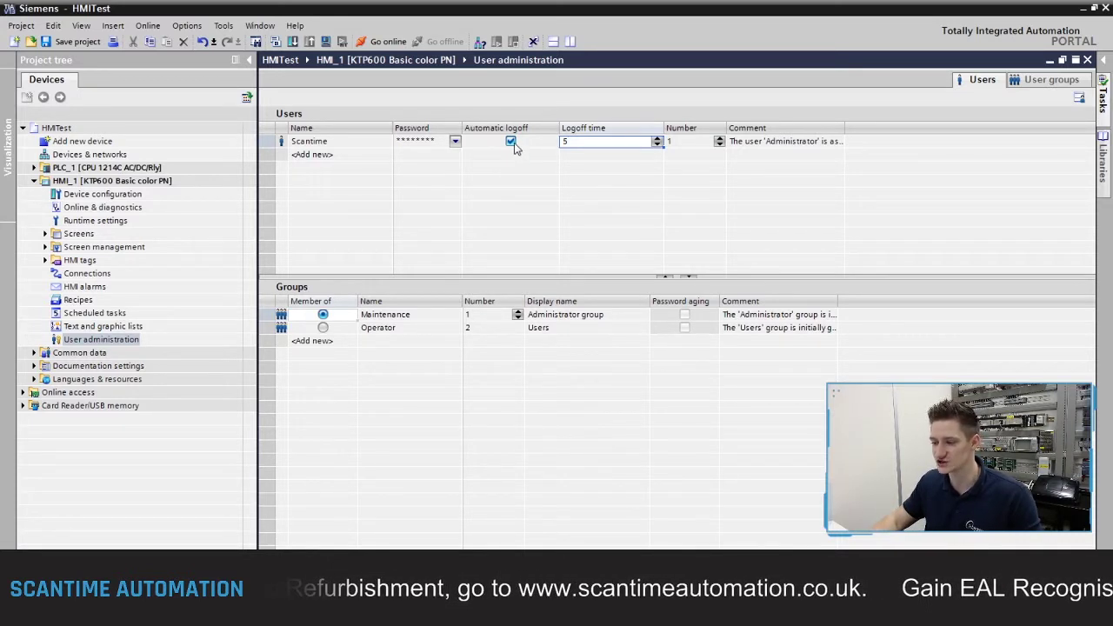
pyautogui.click(512, 144)
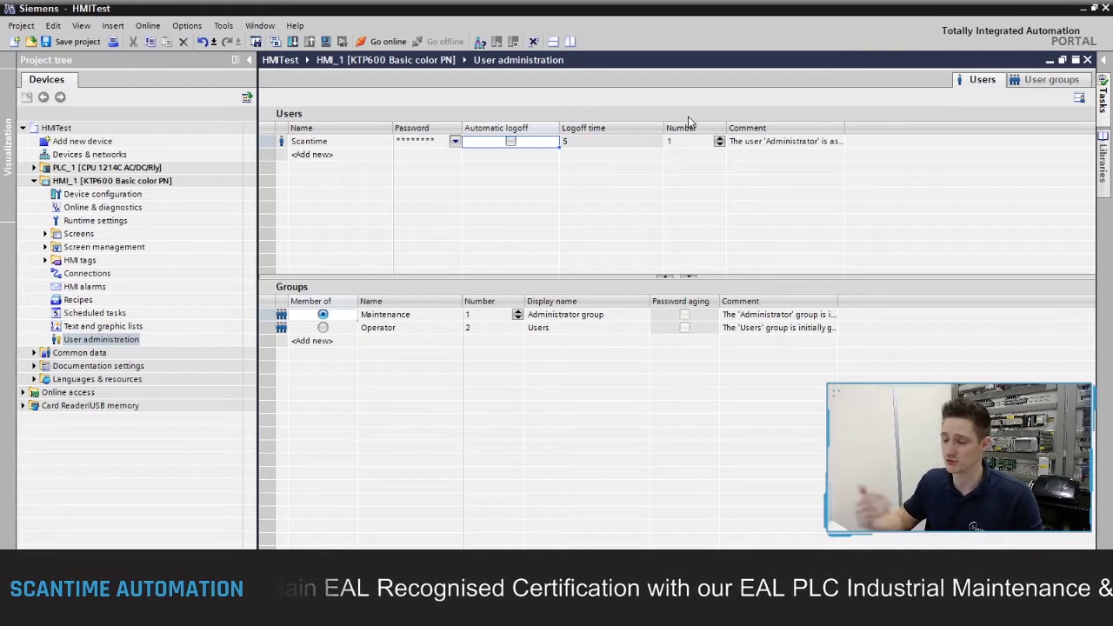
pyautogui.click(782, 147)
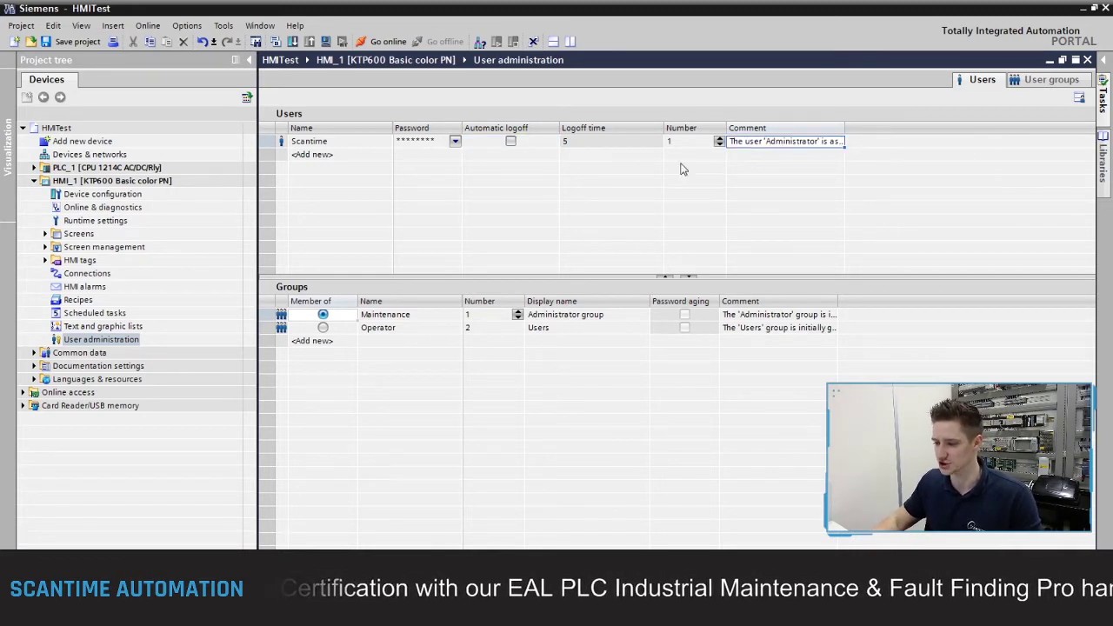
pyautogui.click(324, 157)
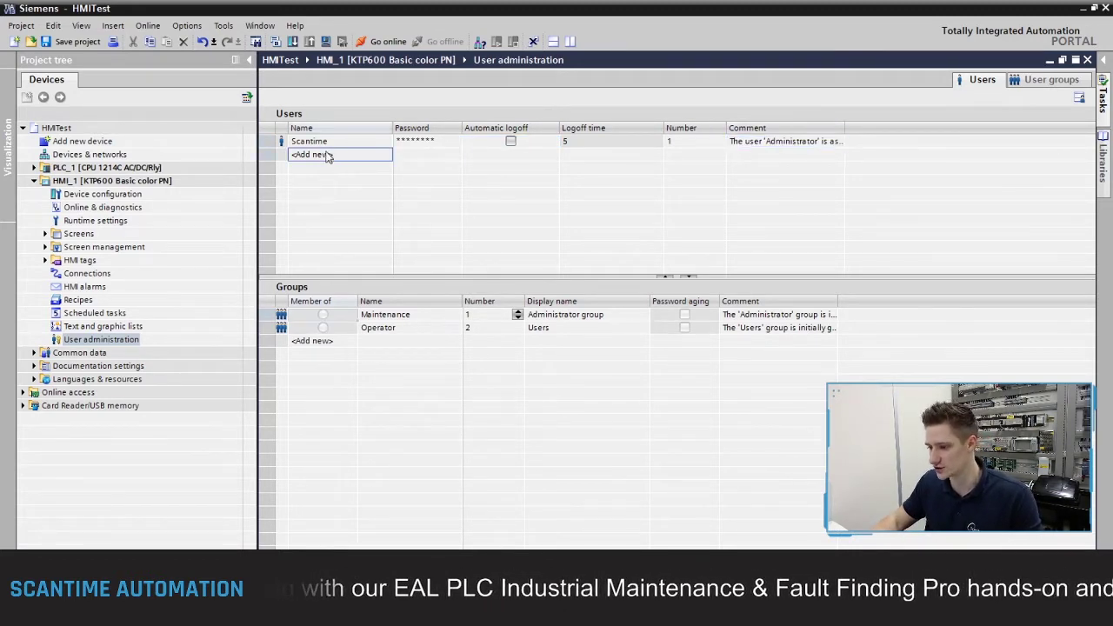
# Step: Add user Operator with a new confirmed password and automatic logoff disabled
pyautogui.write('Oper')
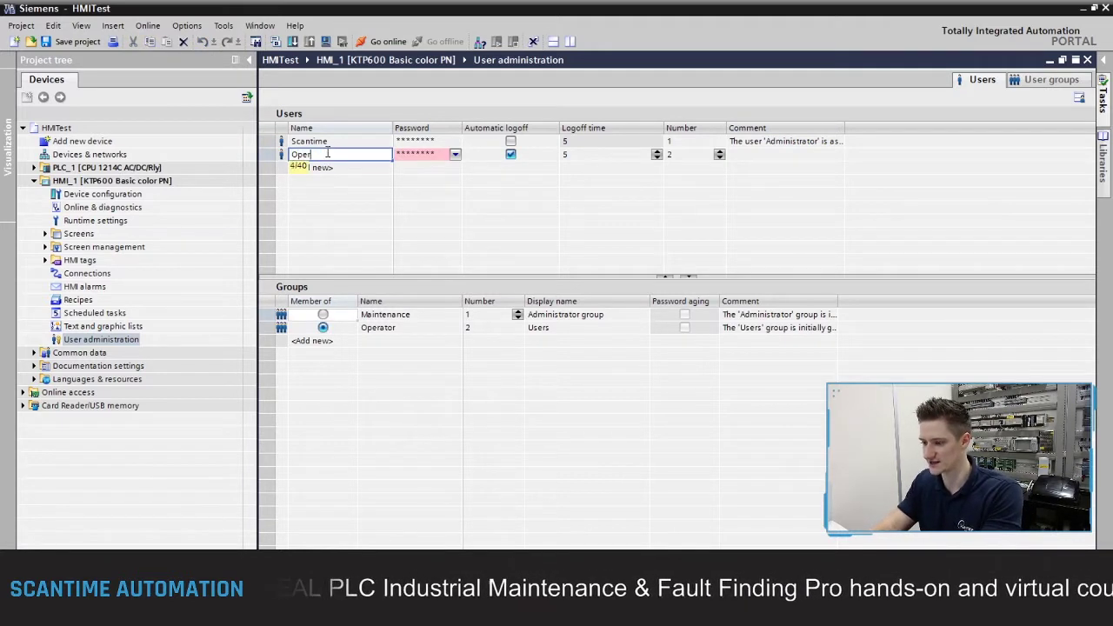
pyautogui.write('ator')
pyautogui.press('Return')
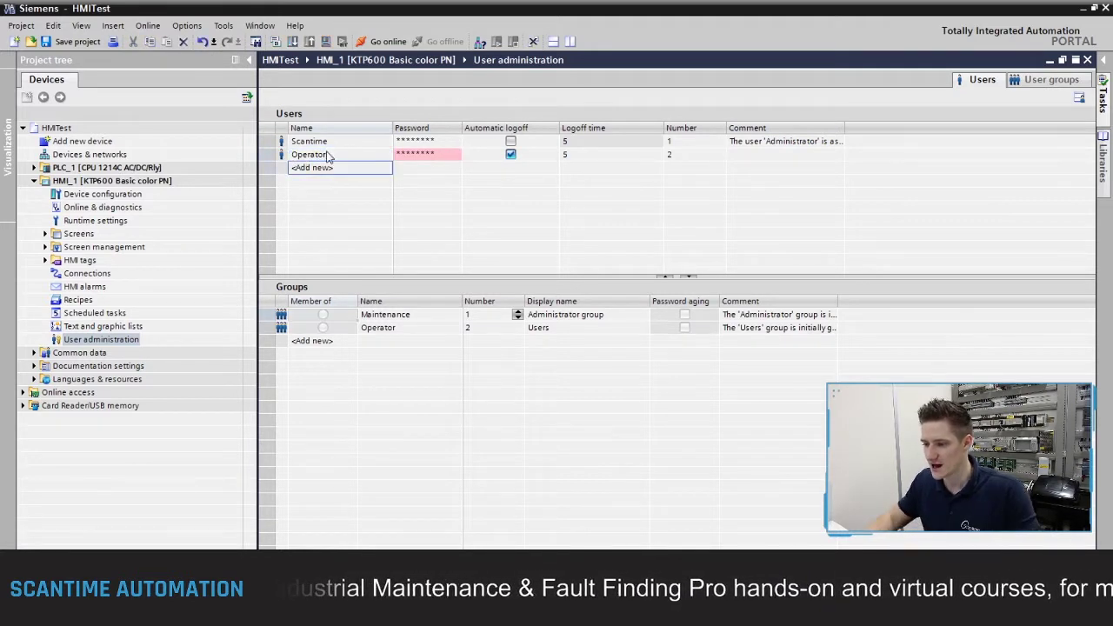
pyautogui.click(417, 155)
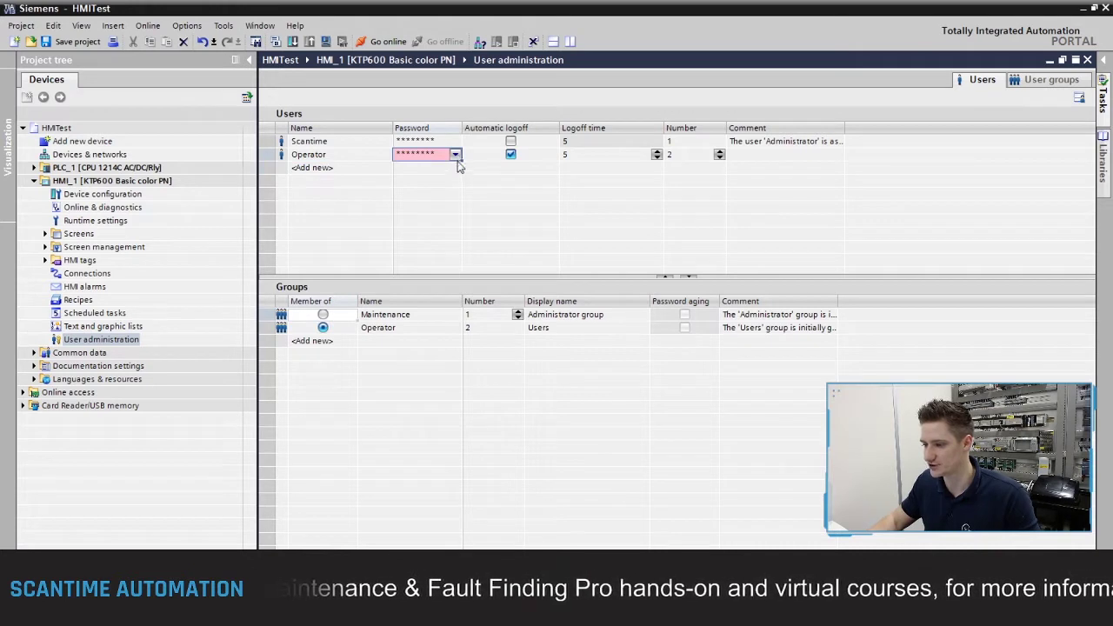
pyautogui.click(456, 156)
pyautogui.write('12')
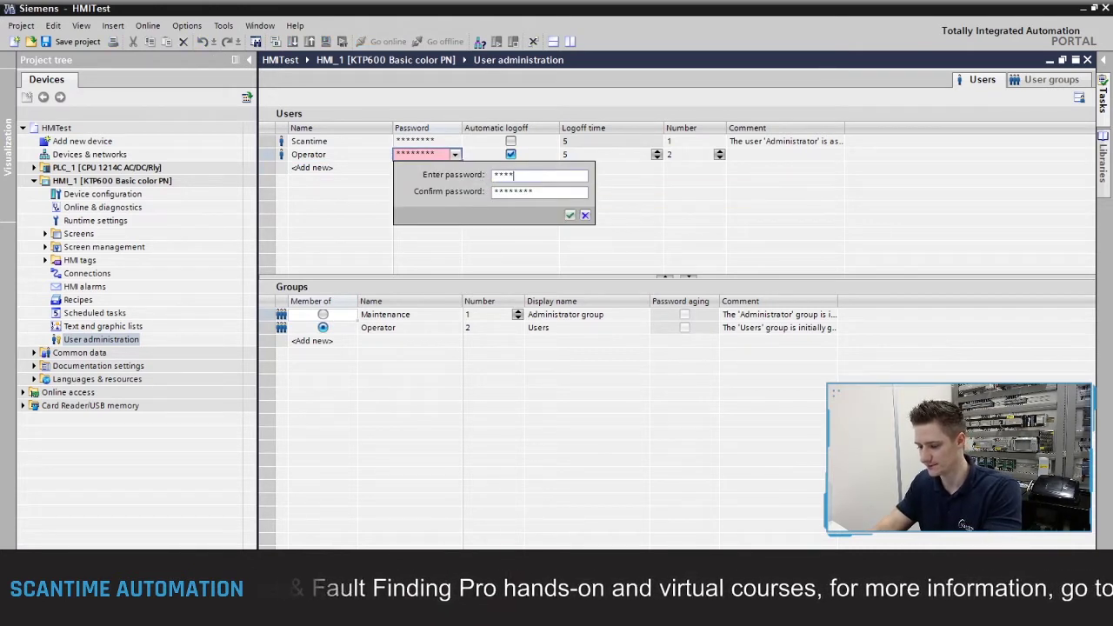
pyautogui.moveTo(535, 192); pyautogui.dragTo(418, 193)
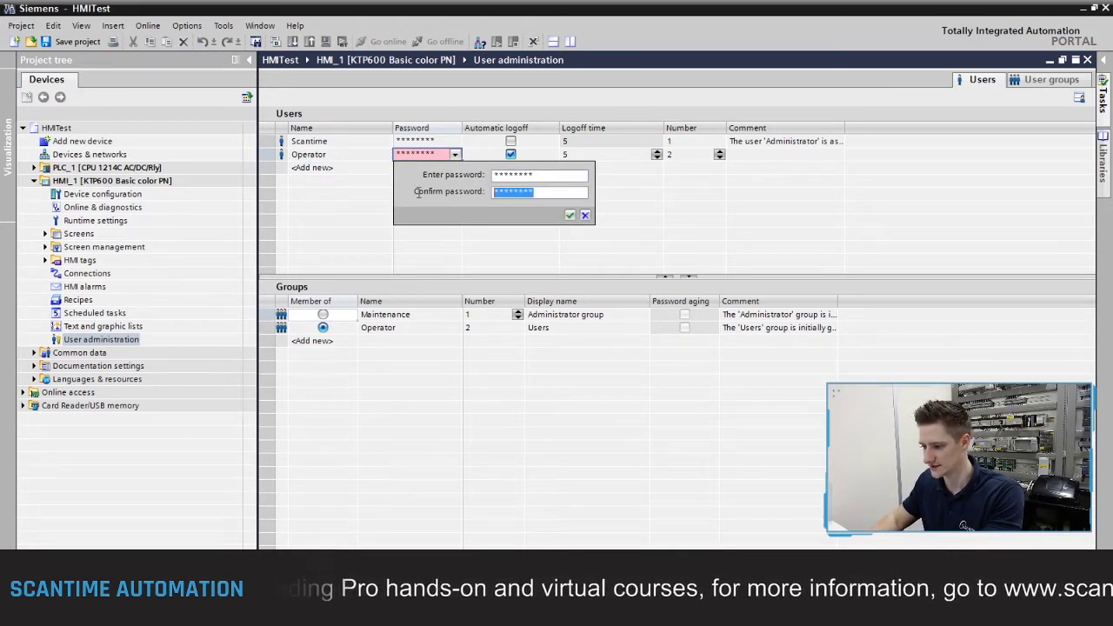
pyautogui.write('123')
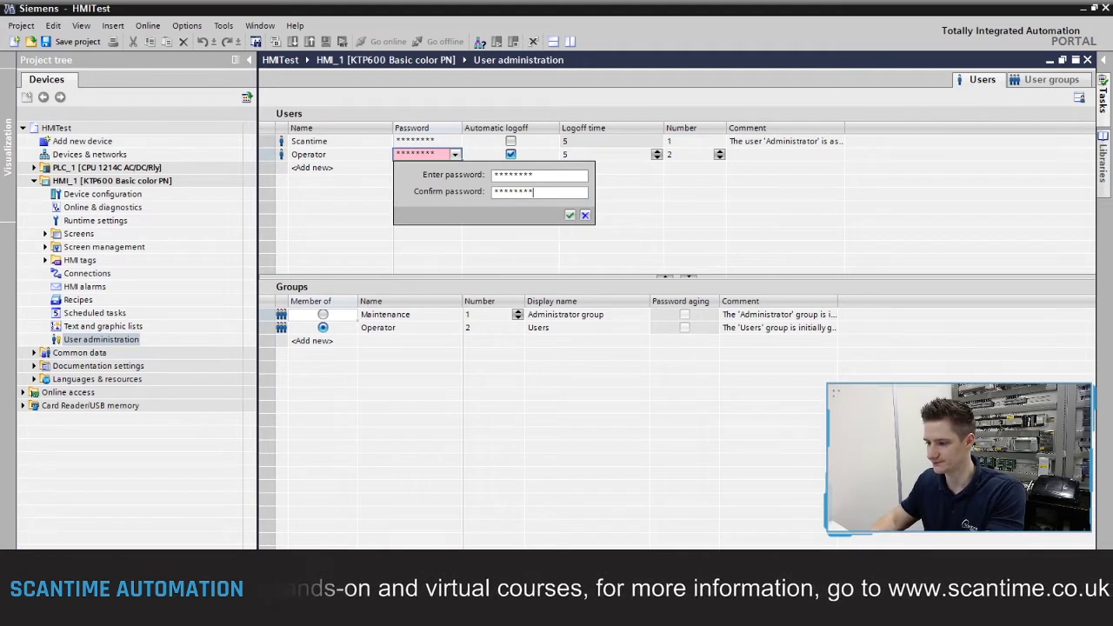
pyautogui.click(570, 215)
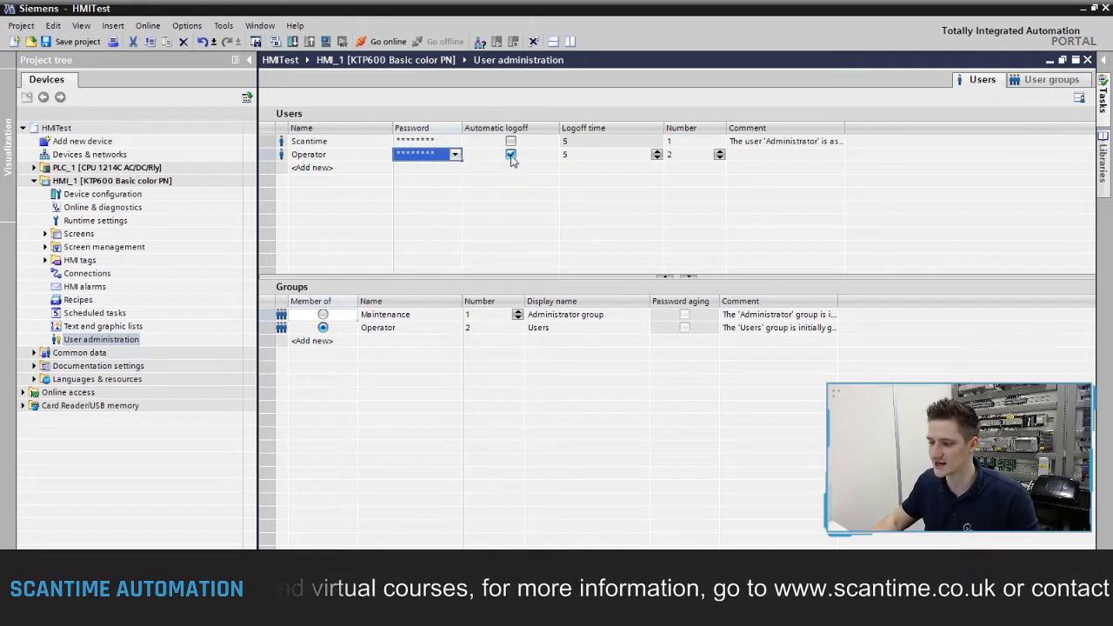
pyautogui.click(512, 154)
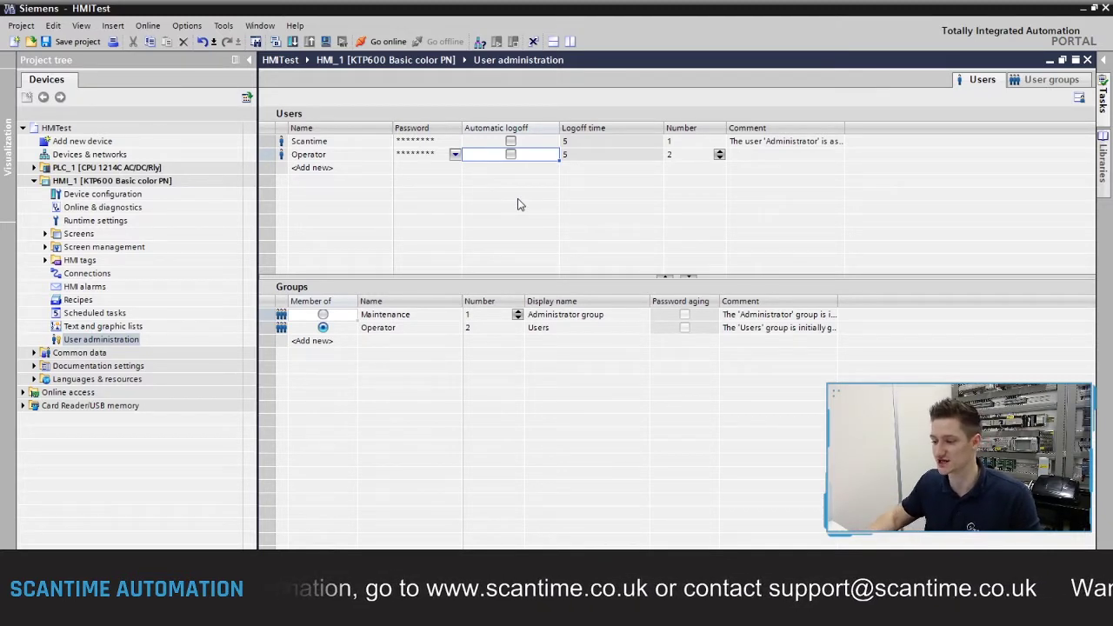
pyautogui.click(352, 157)
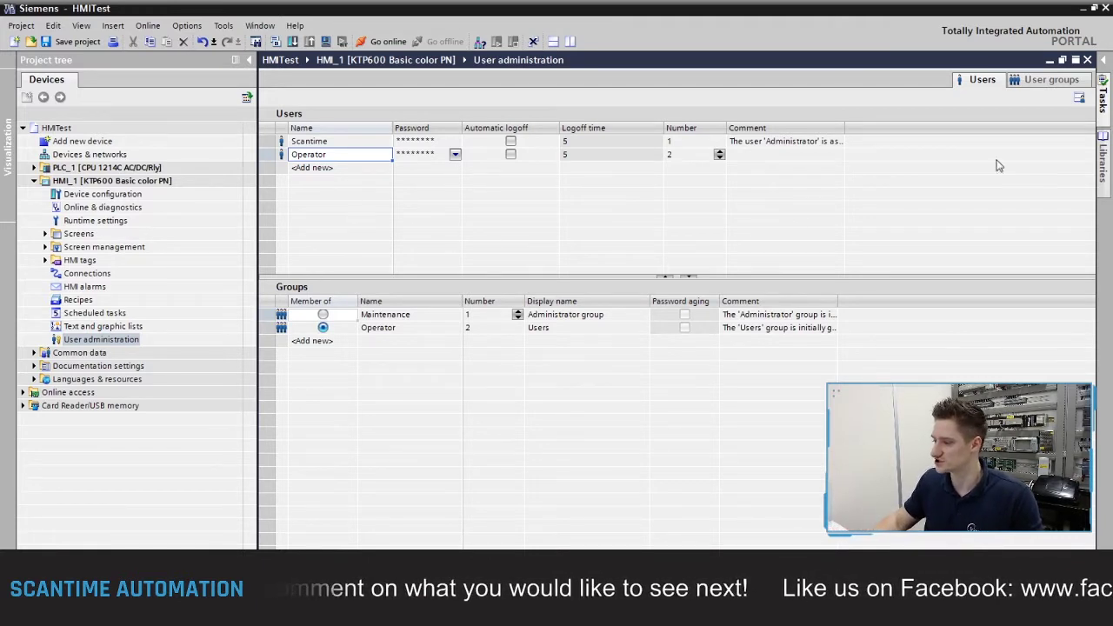
# Step: Close user administration, open HMI_1's Home screen, and select its CONTROL button
pyautogui.click(1087, 61)
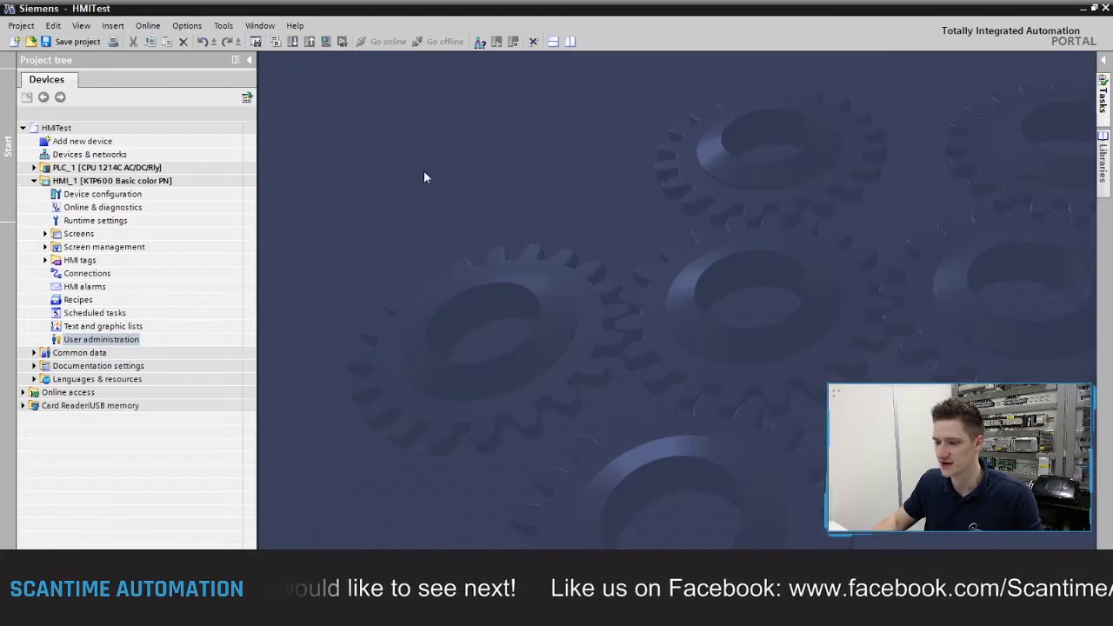
pyautogui.click(45, 234)
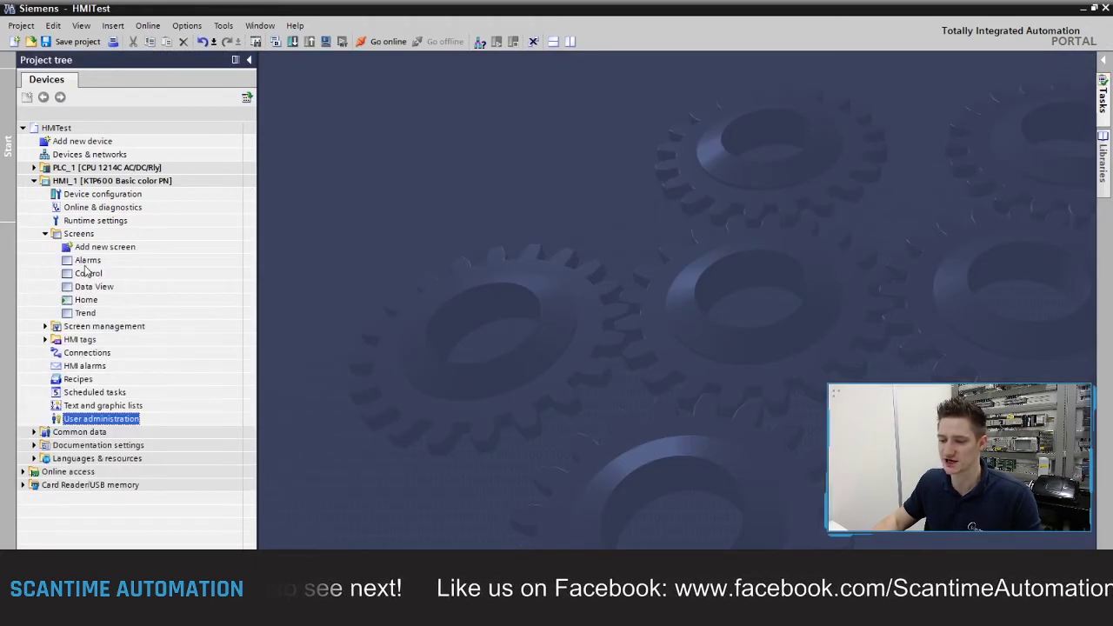
pyautogui.doubleClick(87, 300)
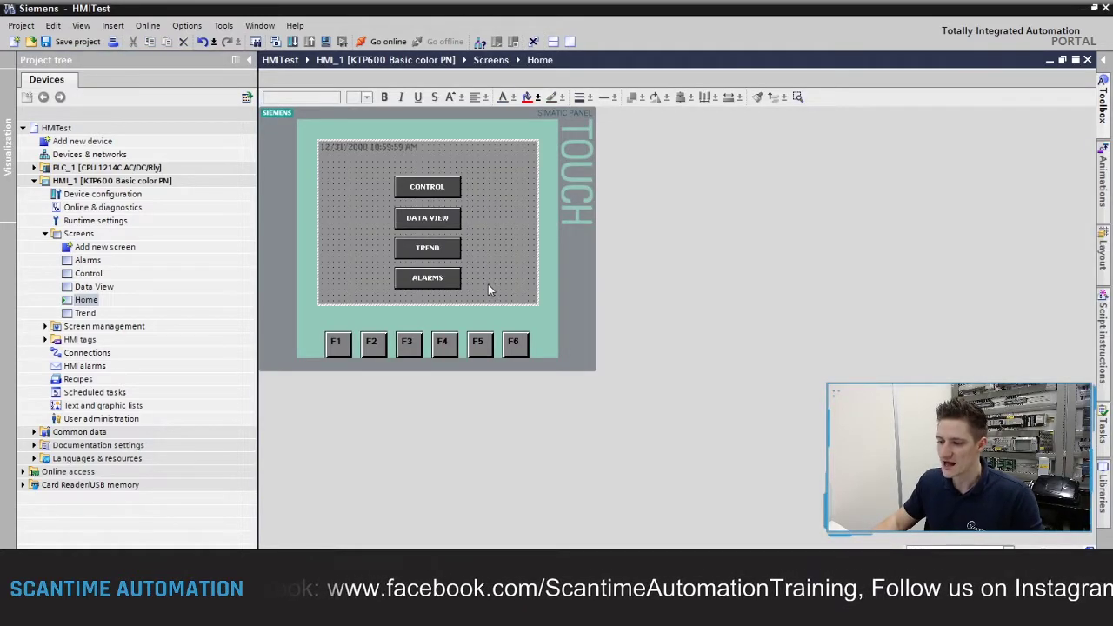
pyautogui.click(442, 190)
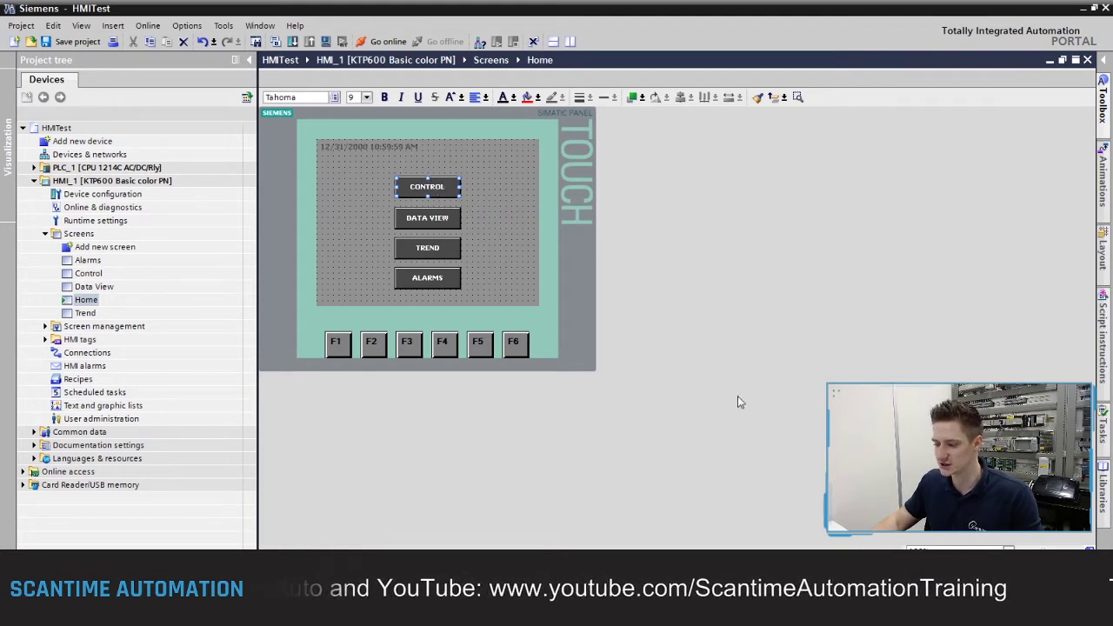
# Step: Assign the User administration authorization to the CONTROL button under Properties > Security
pyautogui.hotkey('alt', 'Return')
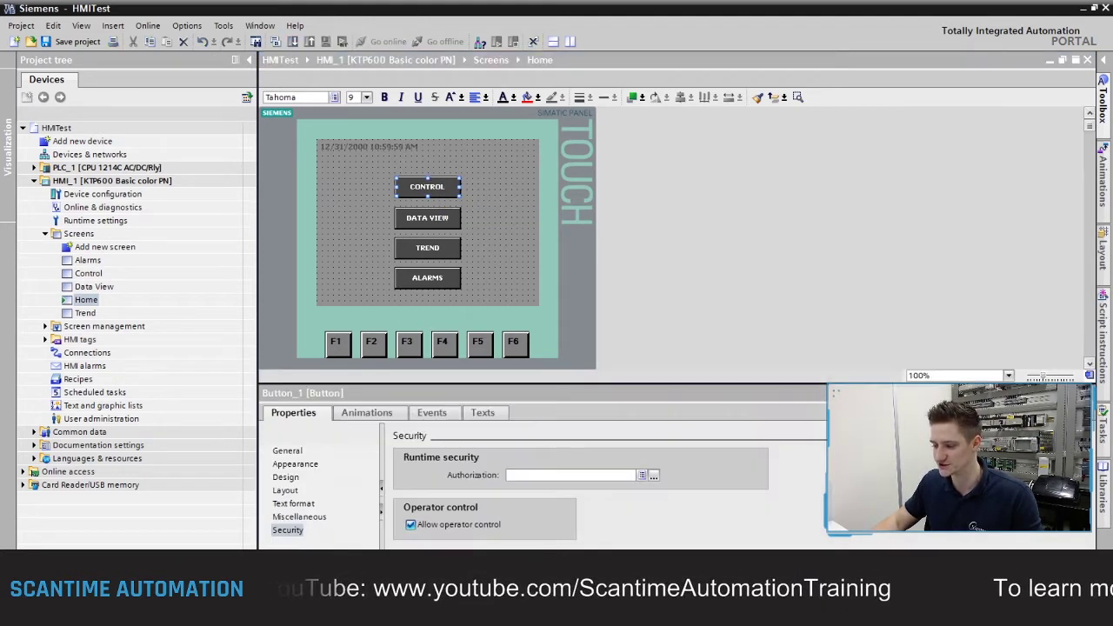
pyautogui.click(287, 529)
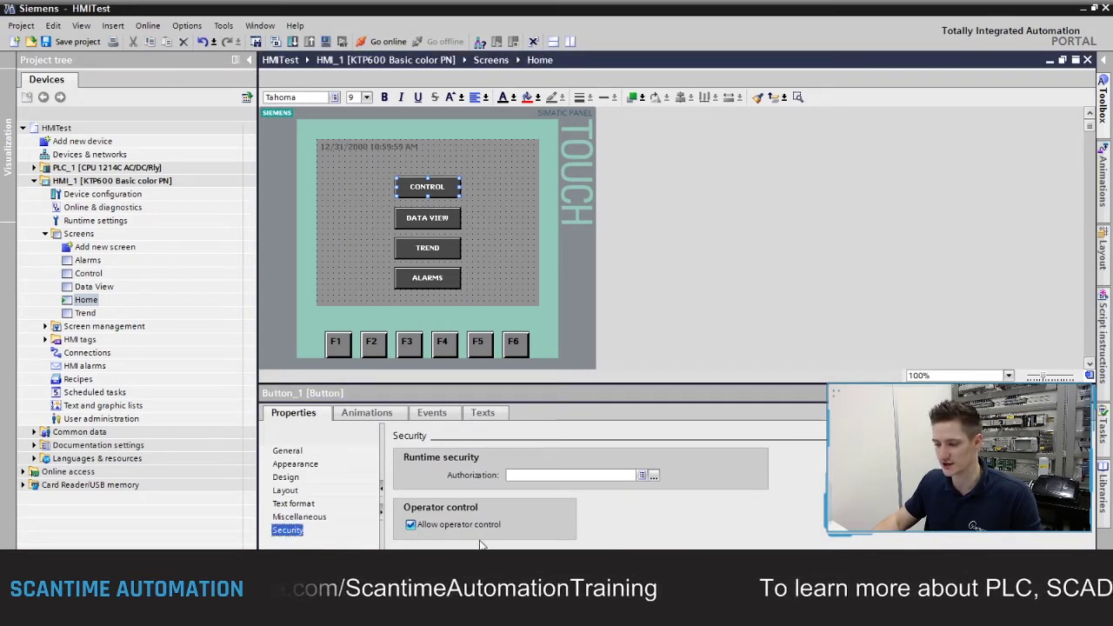
pyautogui.click(654, 476)
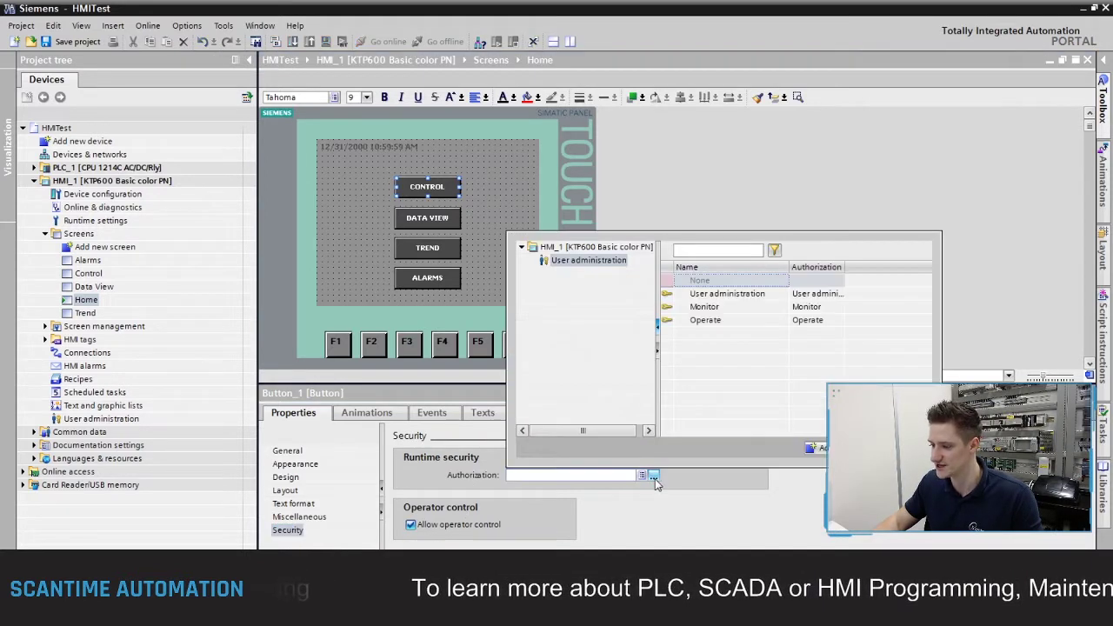
pyautogui.click(720, 296)
pyautogui.click(710, 310)
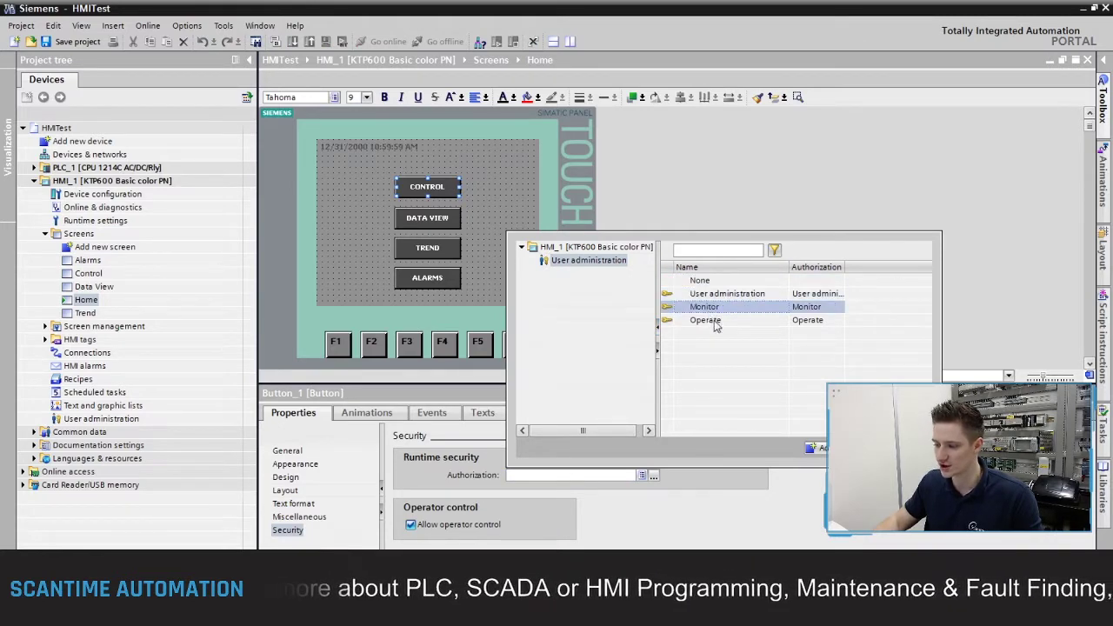
pyautogui.click(714, 322)
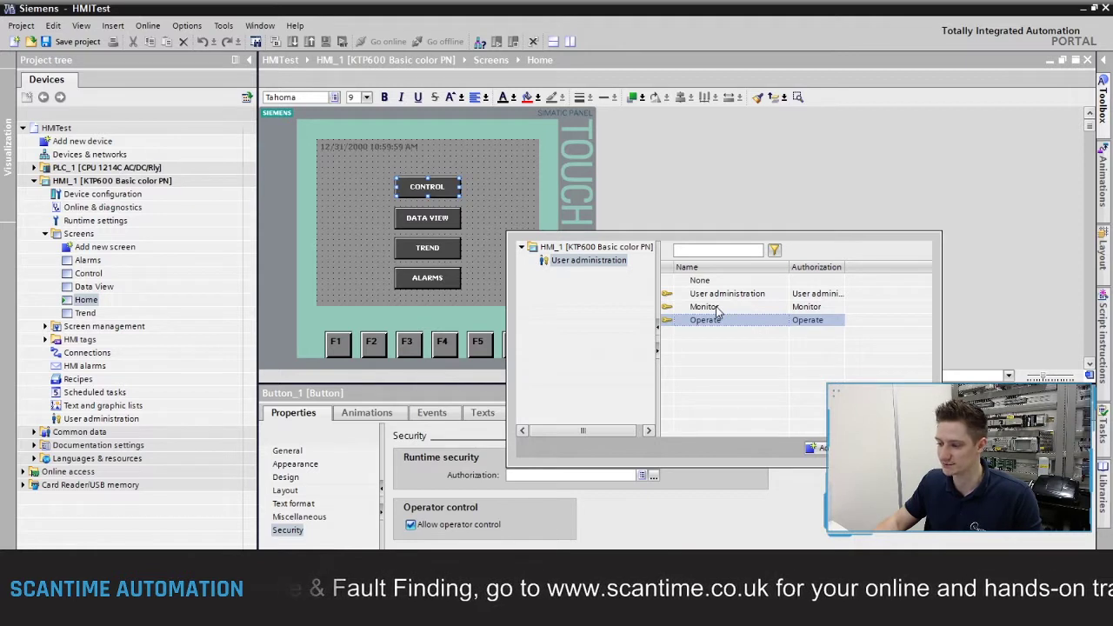
pyautogui.click(728, 296)
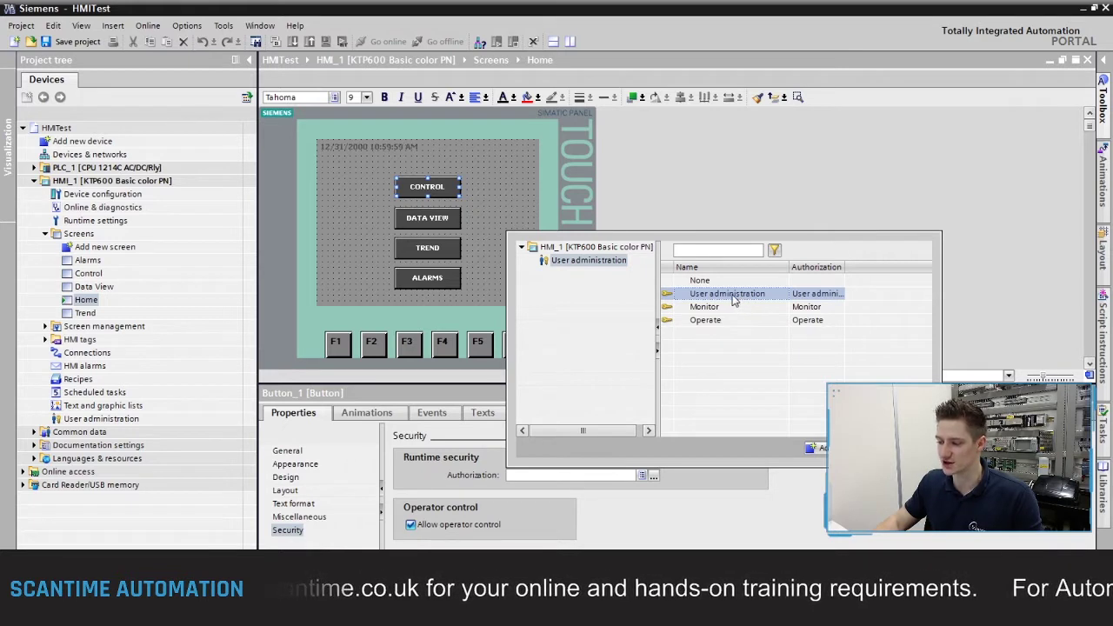
pyautogui.click(728, 321)
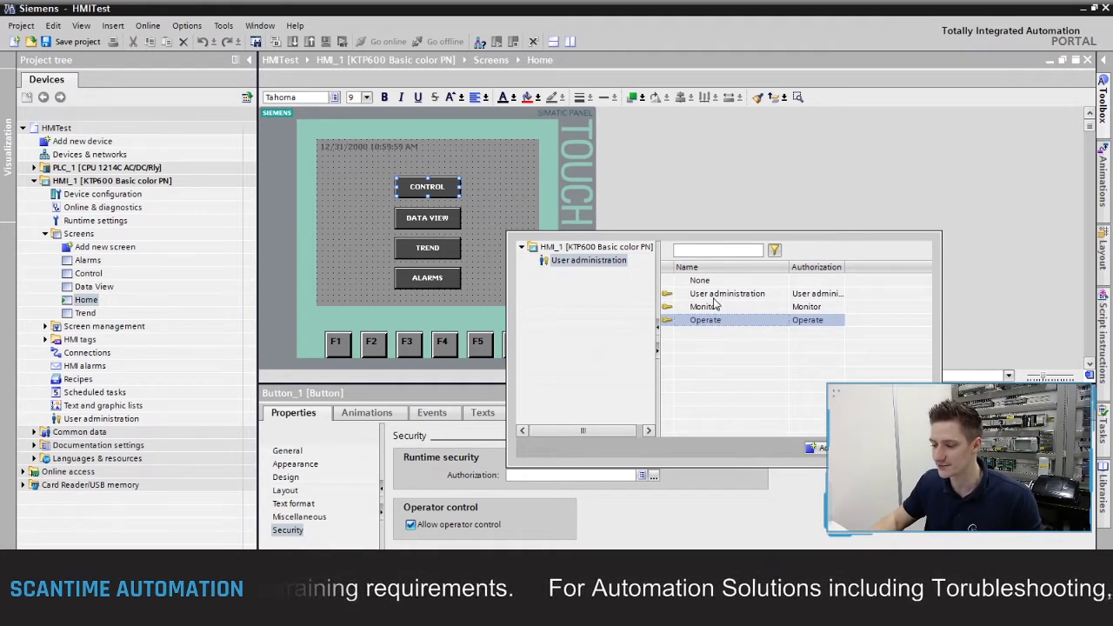
pyautogui.click(712, 295)
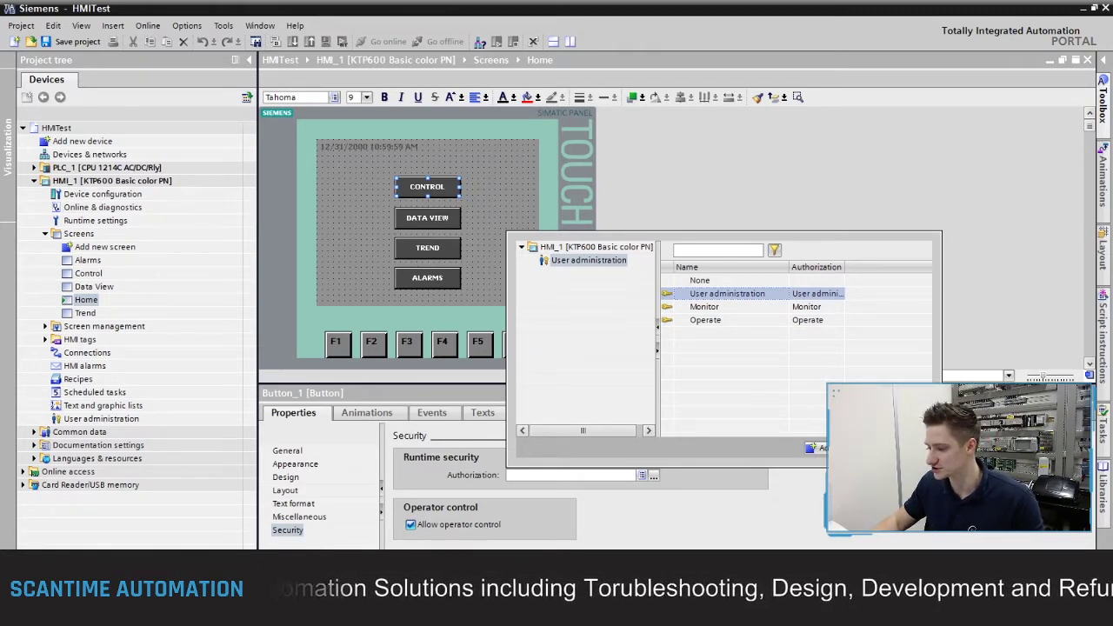
pyautogui.click(817, 447)
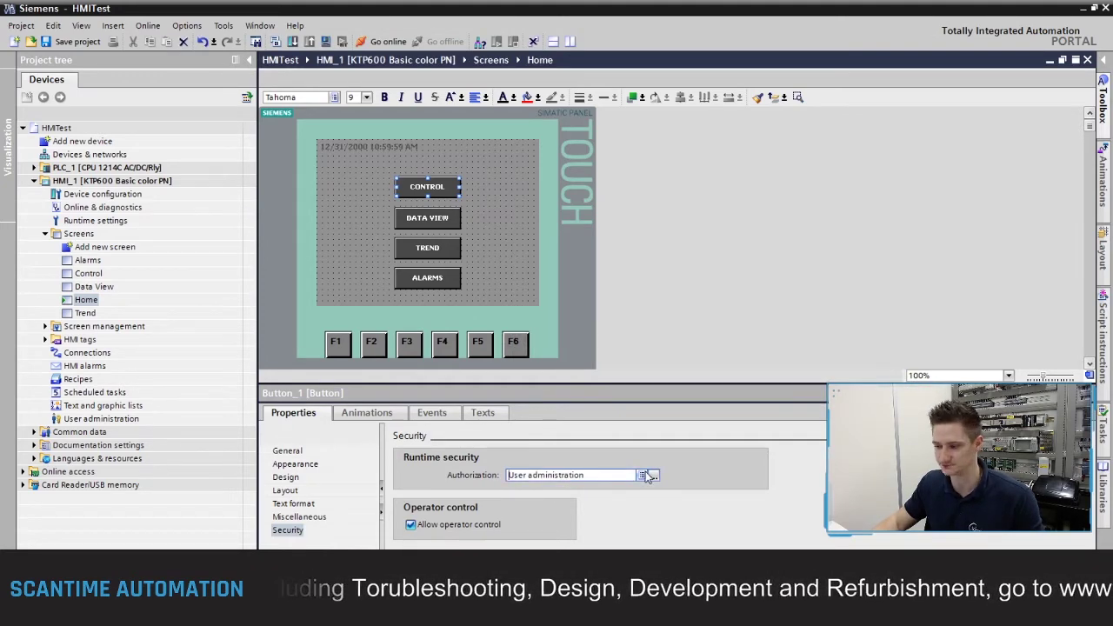
pyautogui.click(508, 255)
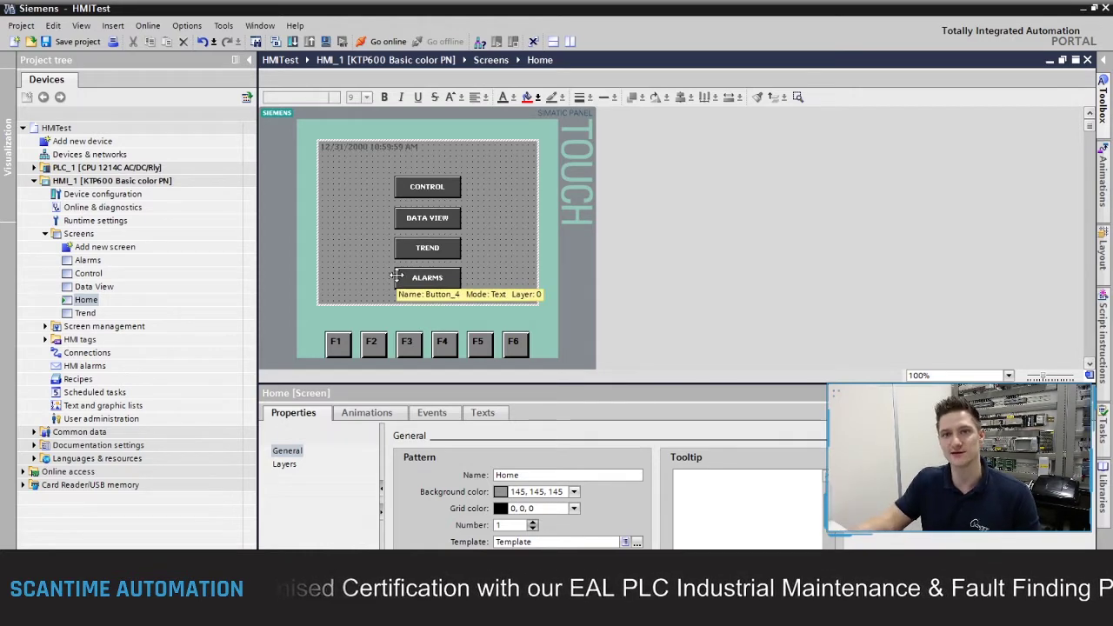
# Step: Paste two copies of the CONTROL button and place them left and right of ALARMS
pyautogui.click(446, 183)
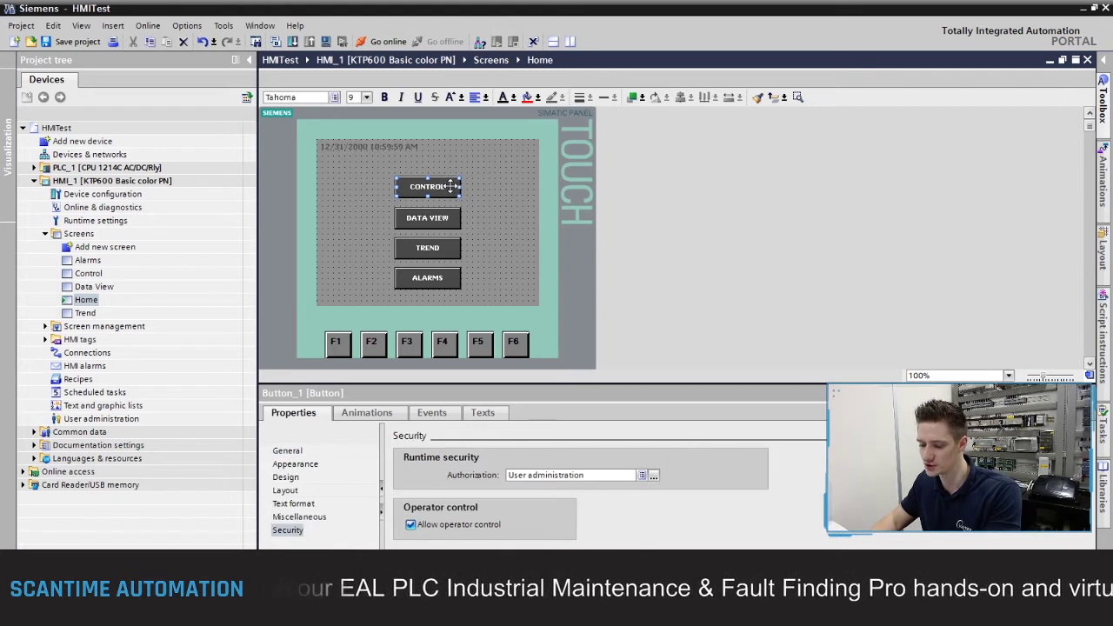
pyautogui.hotkey('ctrl', 'v')
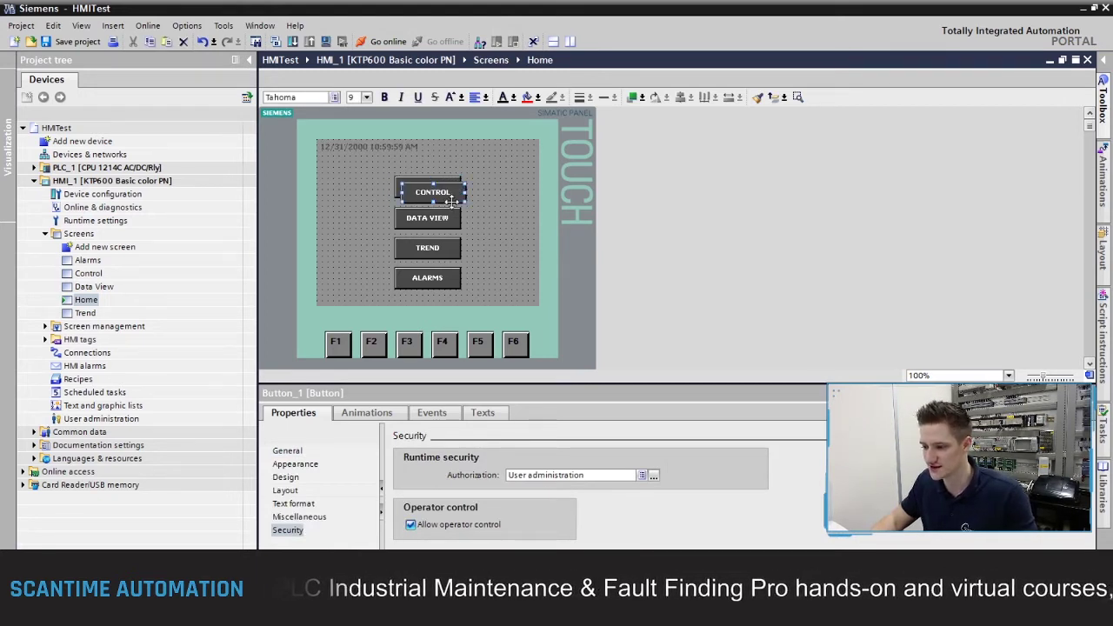
pyautogui.moveTo(445, 193); pyautogui.dragTo(513, 279)
pyautogui.hotkey('ctrl', 'v')
pyautogui.click(515, 246)
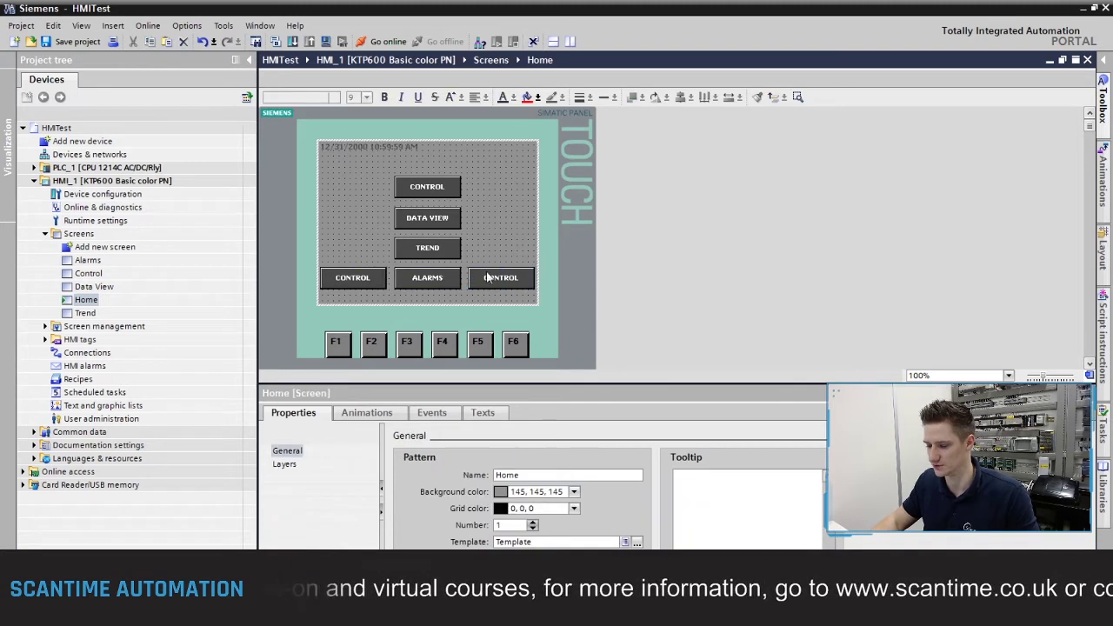
pyautogui.click(357, 282)
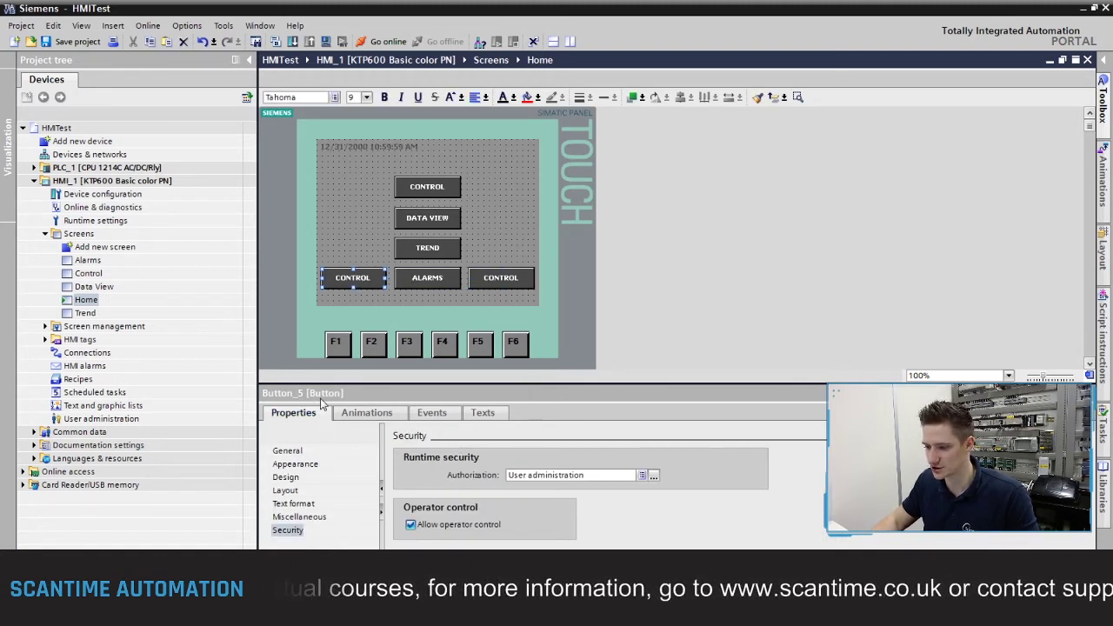
pyautogui.click(293, 453)
# Step: Change the left copy's label to LOG ON and the right copy's to LOG OFF
pyautogui.click(288, 450)
pyautogui.doubleClick(620, 527)
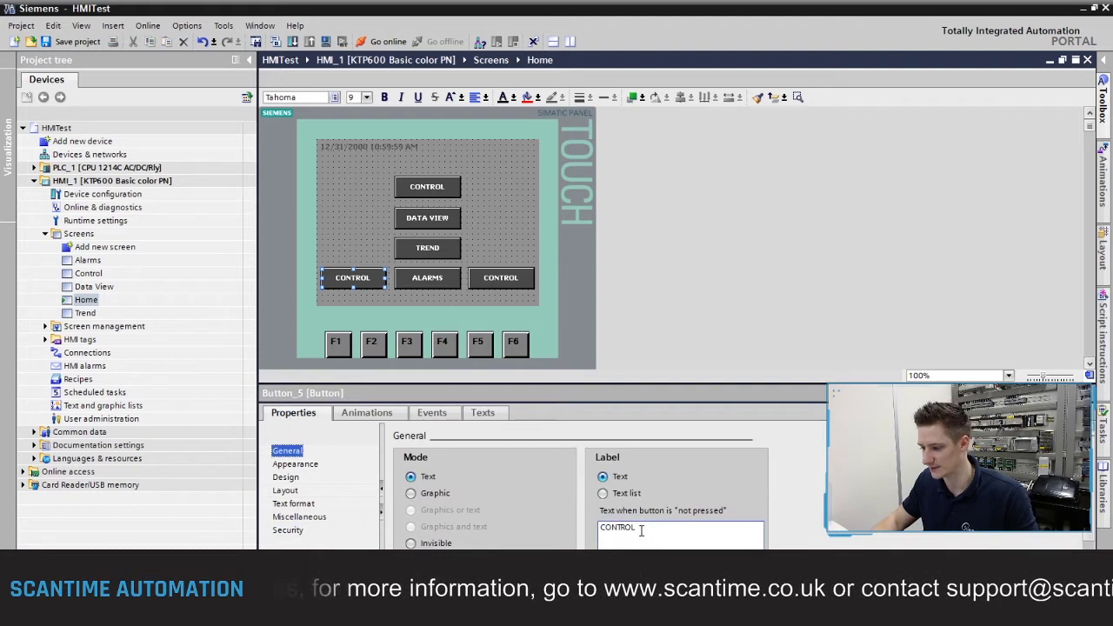
pyautogui.write('LOG ON')
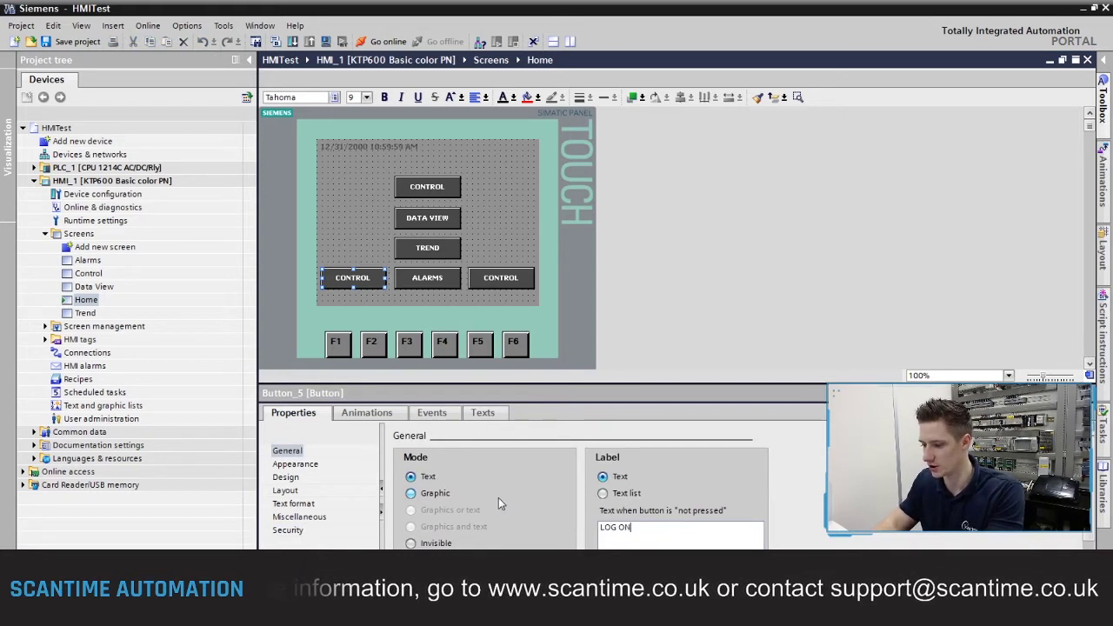
pyautogui.click(511, 277)
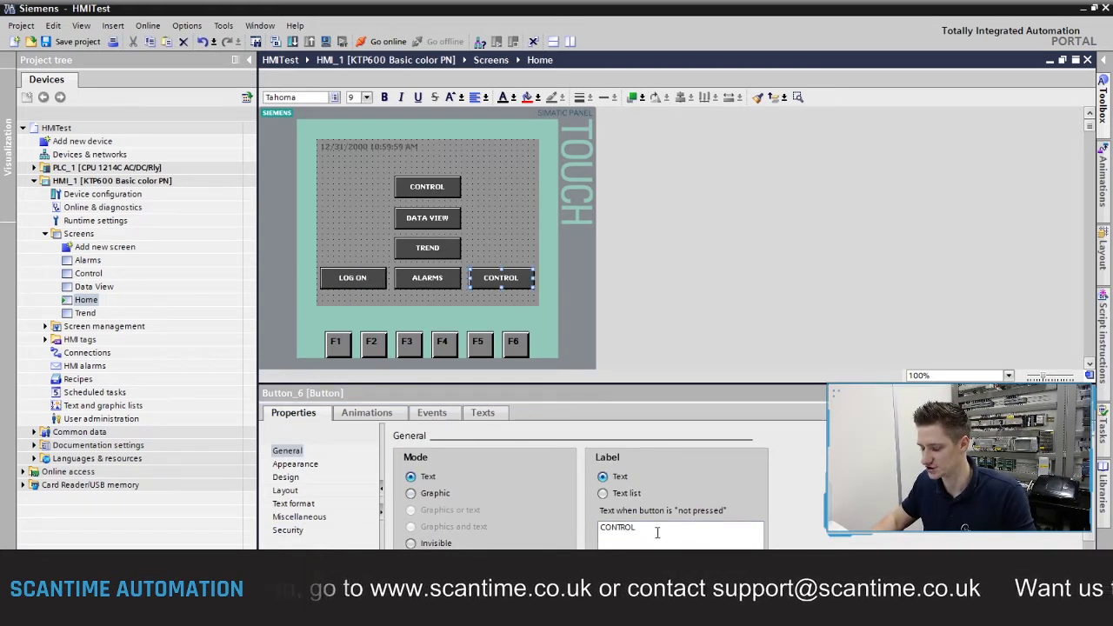
pyautogui.doubleClick(618, 527)
pyautogui.write('LOG OFF')
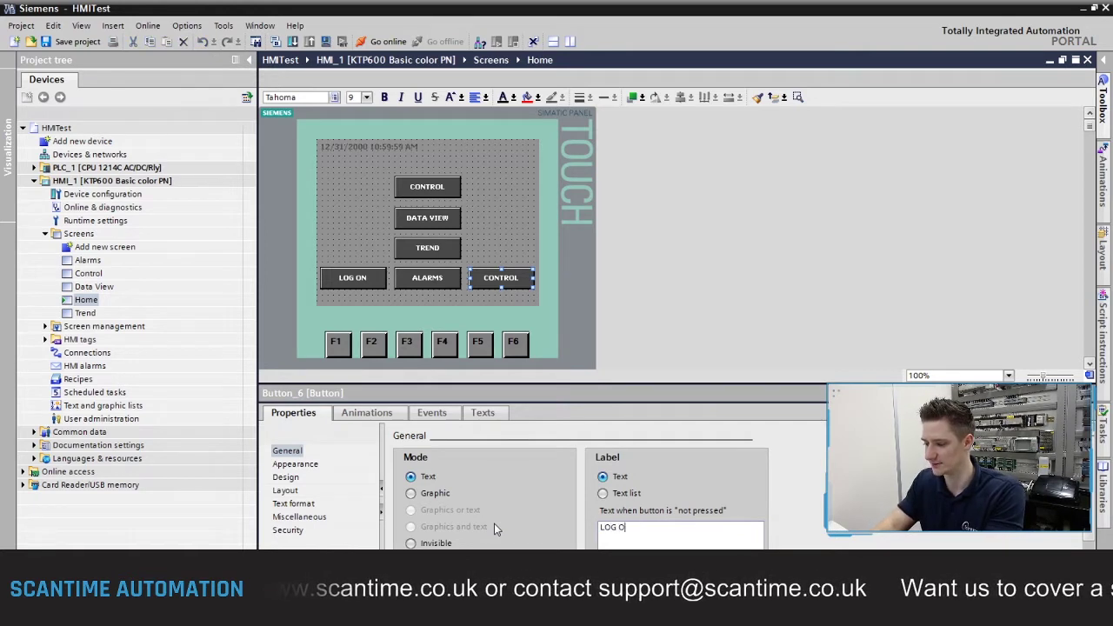
pyautogui.click(500, 278)
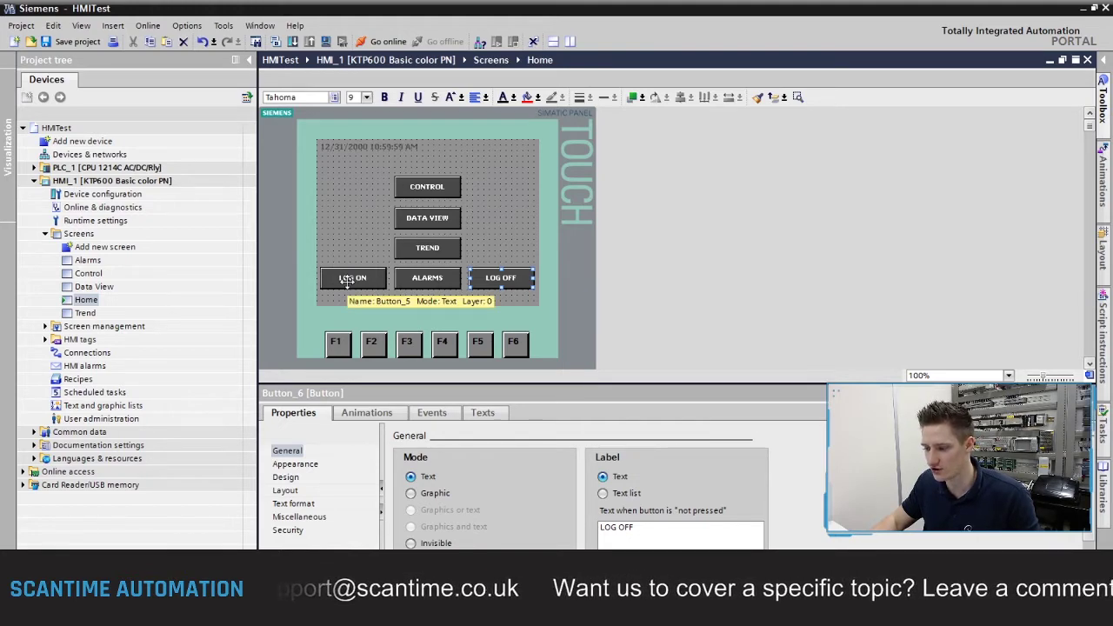
pyautogui.click(347, 279)
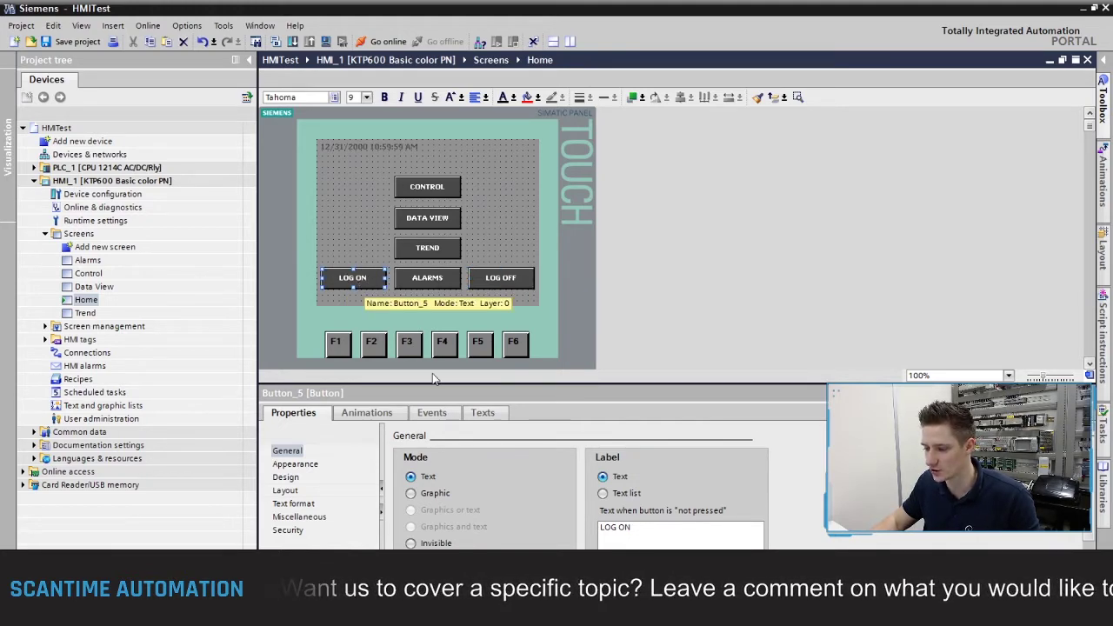
pyautogui.click(435, 414)
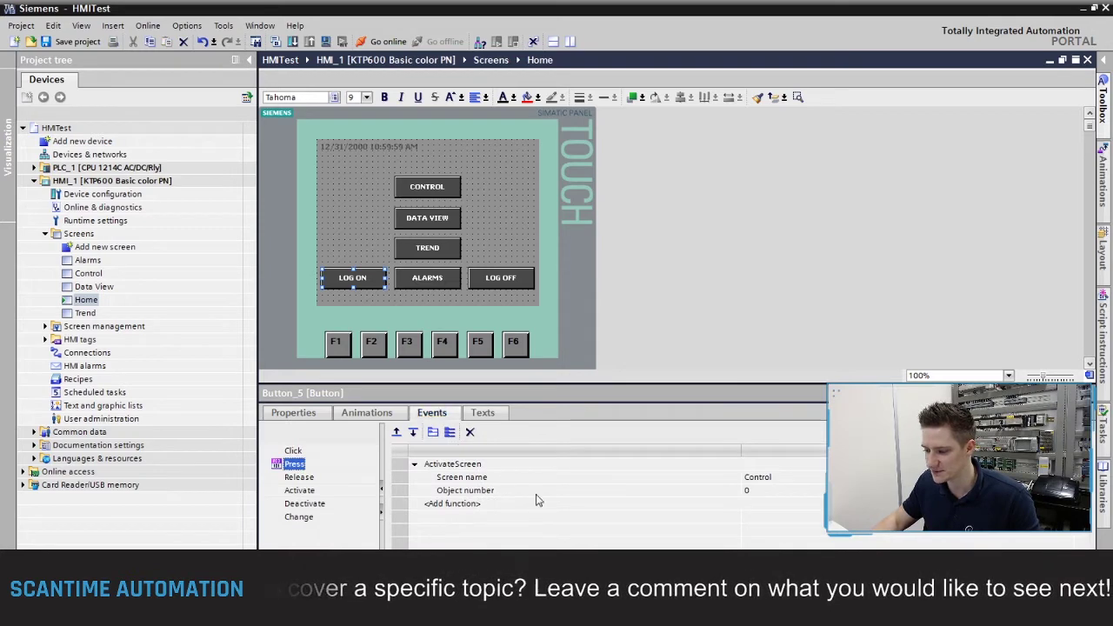
# Step: Replace the LOG ON button's ActivateScreen press action with the ShowLogonDialog system function
pyautogui.click(441, 465)
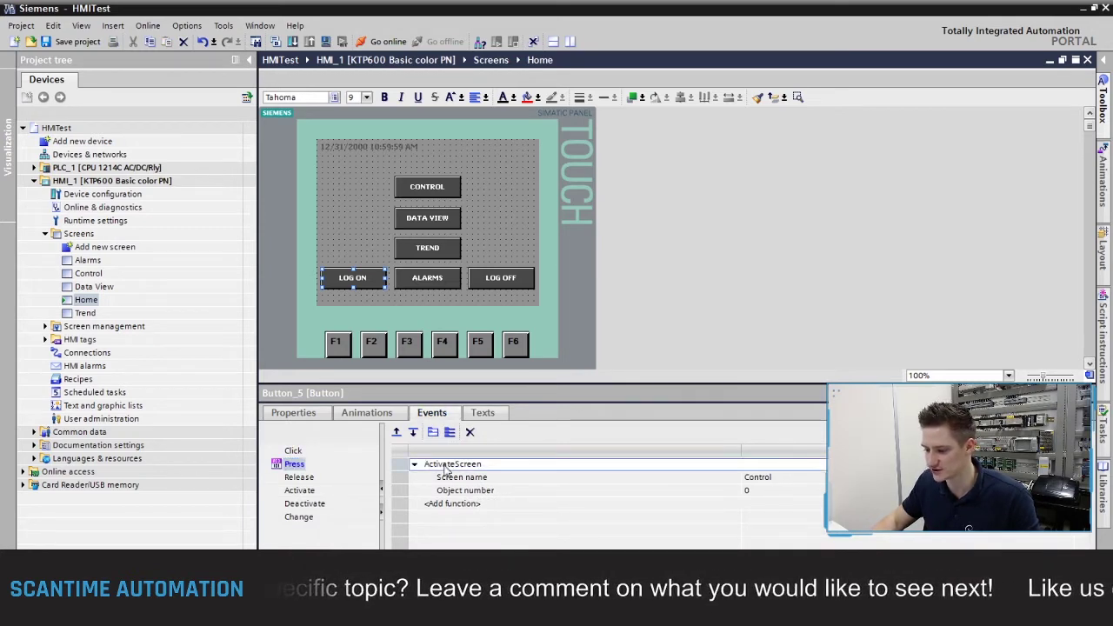
pyautogui.press('Delete')
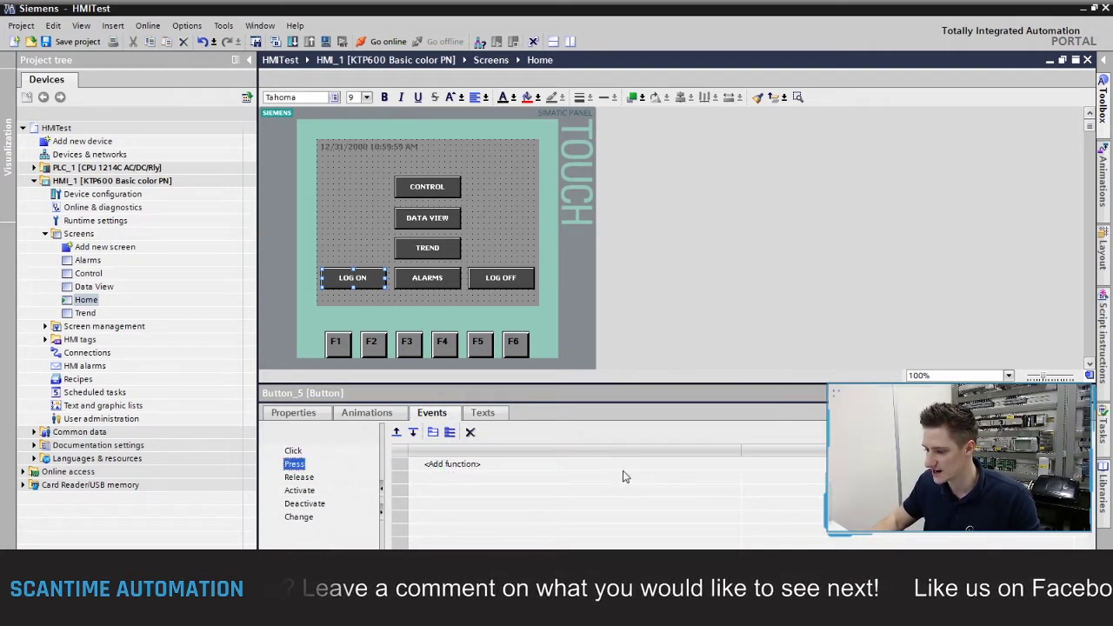
pyautogui.click(619, 470)
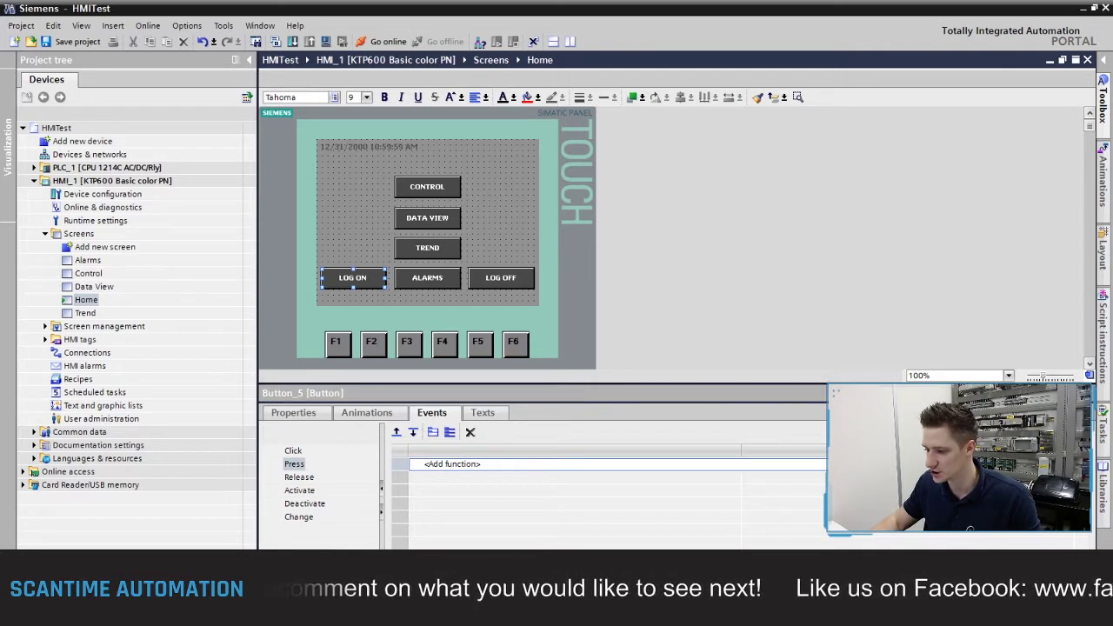
pyautogui.click(817, 465)
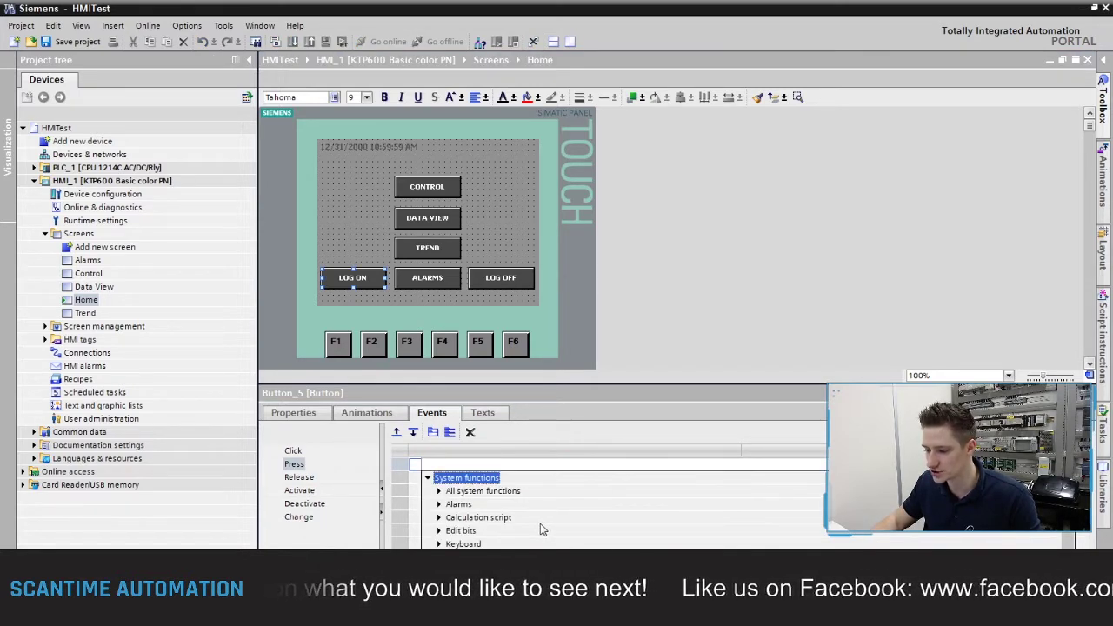
pyautogui.scroll(-2, 541, 530)
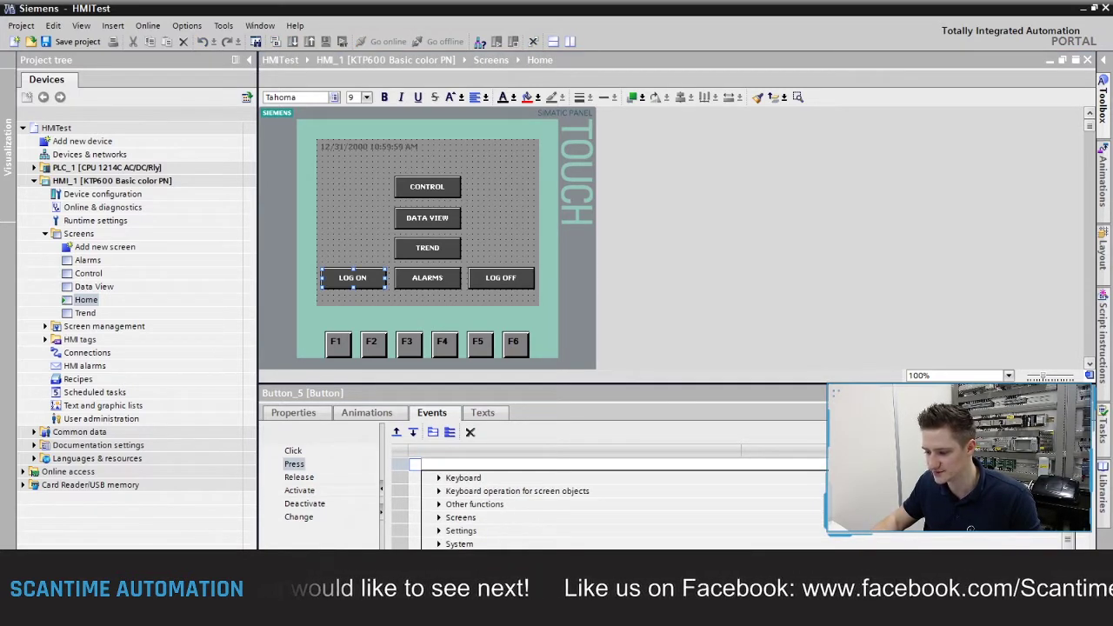
pyautogui.scroll(-2, 541, 529)
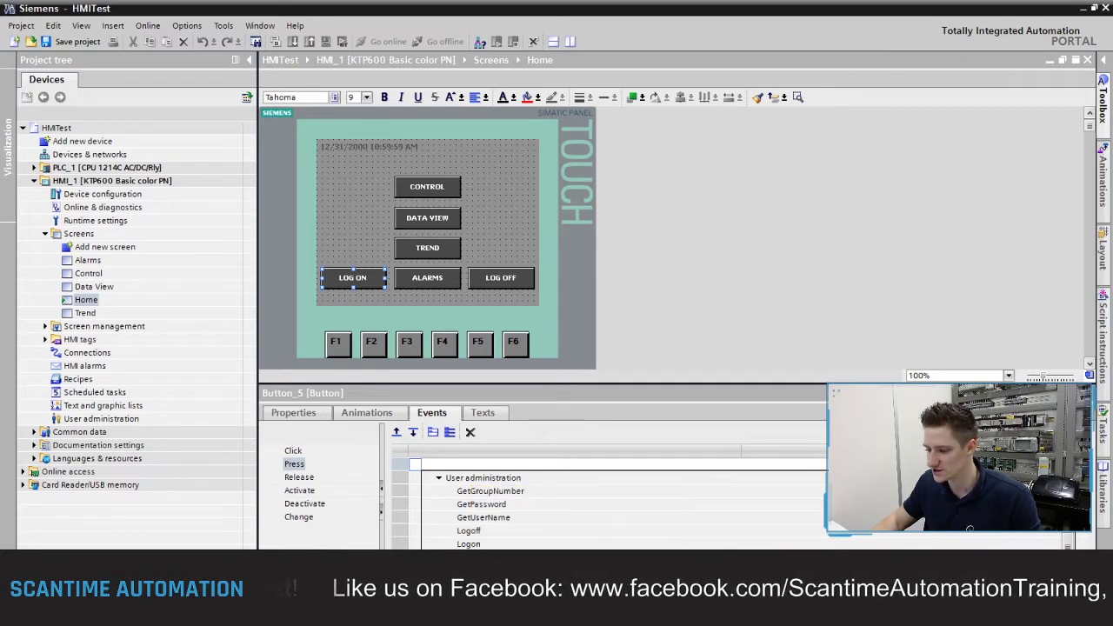
pyautogui.click(469, 543)
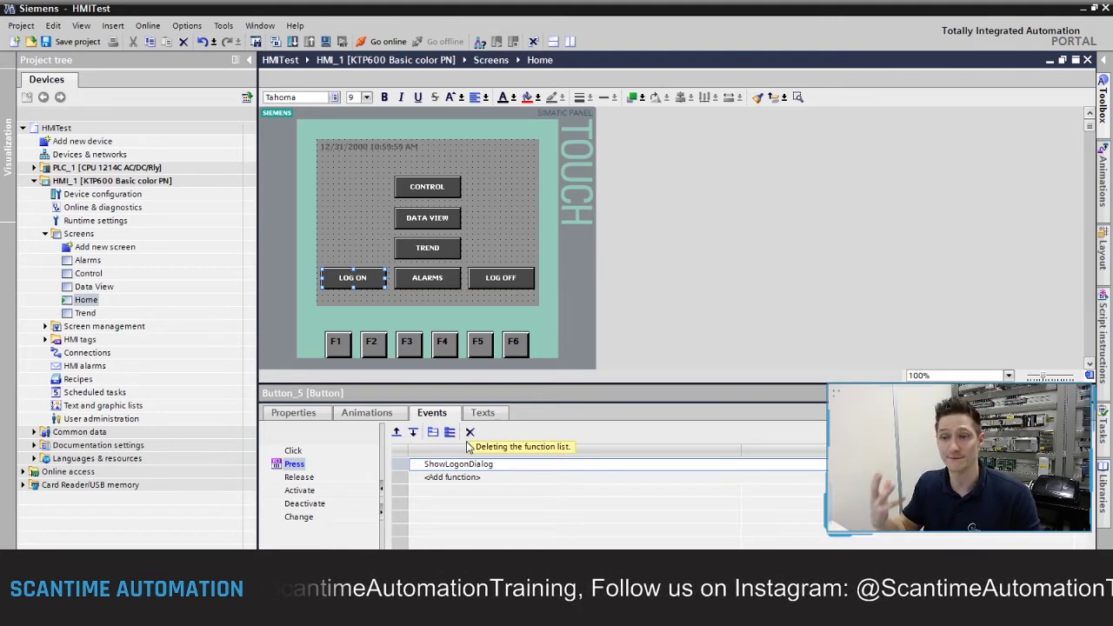
pyautogui.click(513, 231)
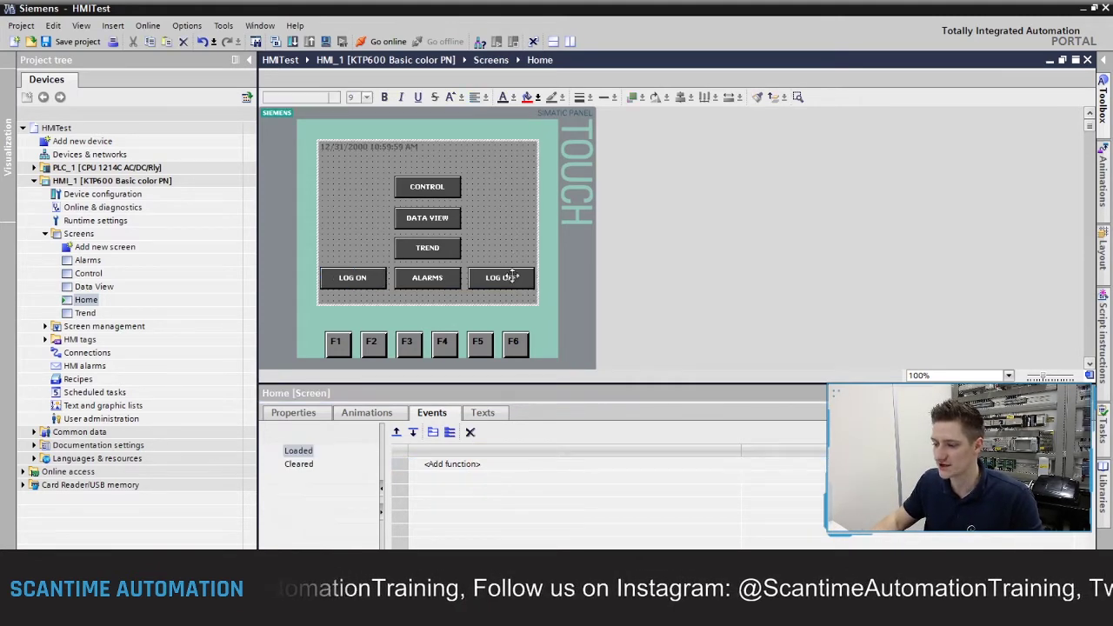
pyautogui.click(510, 277)
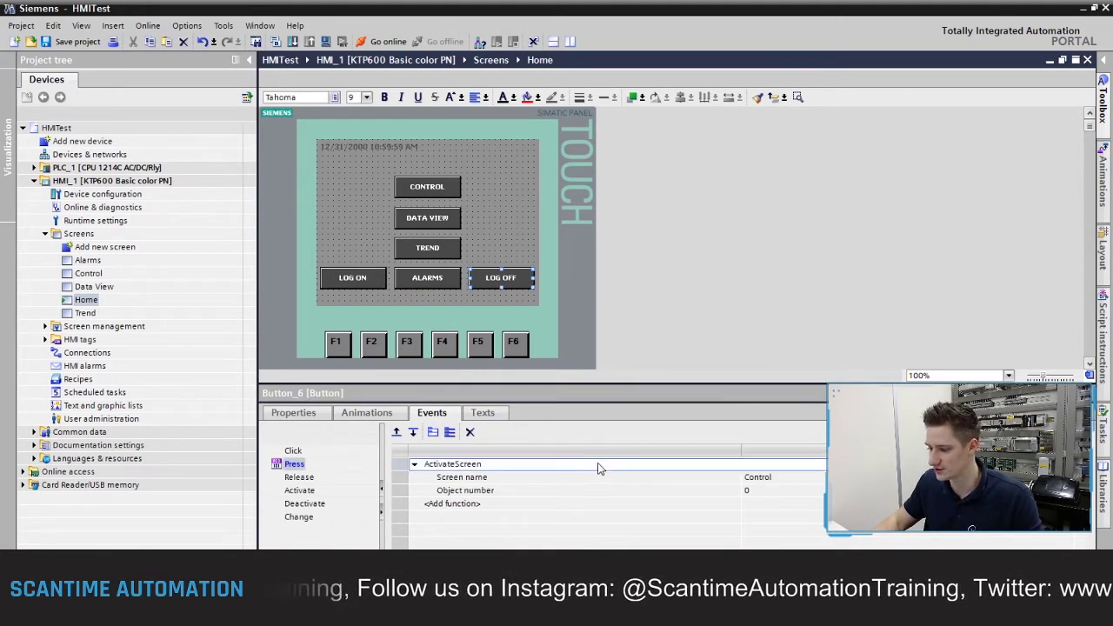
# Step: Replace the LOG OFF button's ActivateScreen press action with the User administration Logoff function
pyautogui.press('Delete')
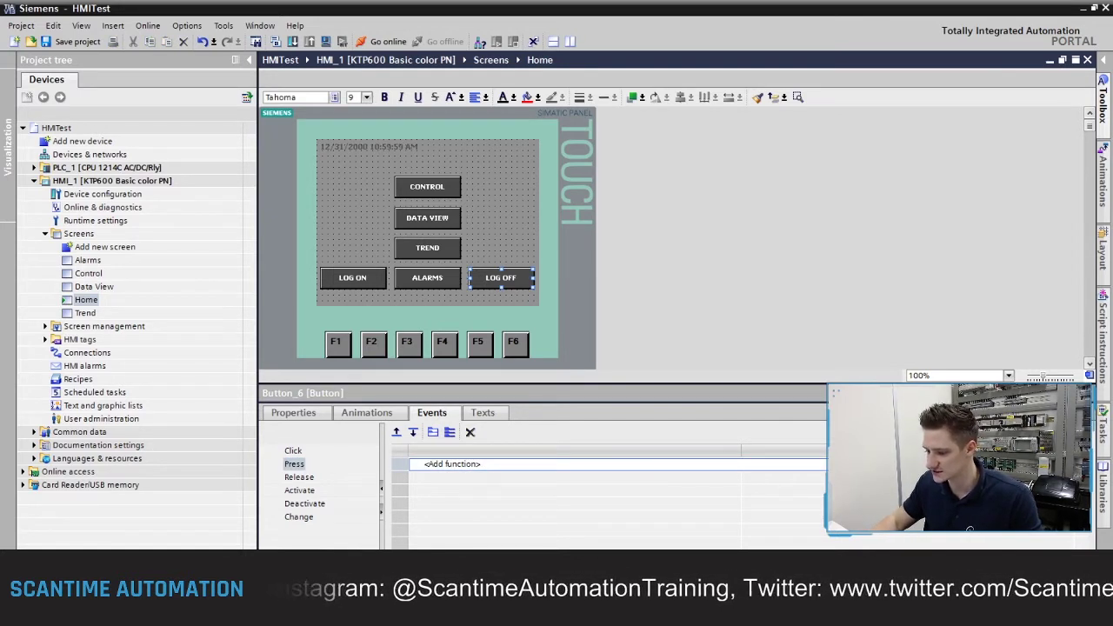
pyautogui.click(452, 463)
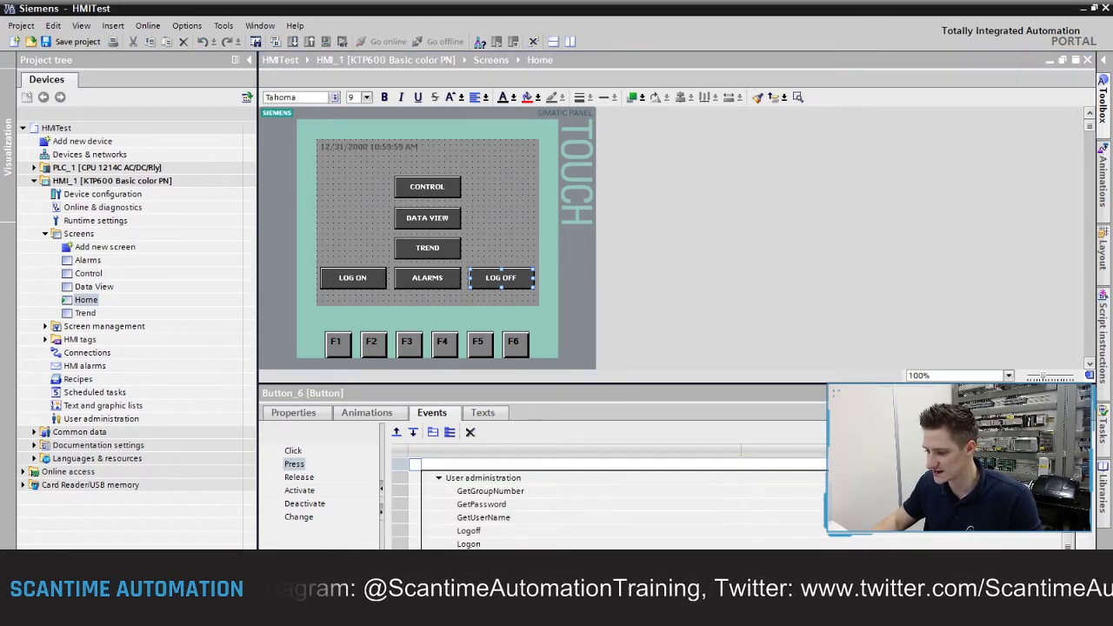
pyautogui.click(468, 531)
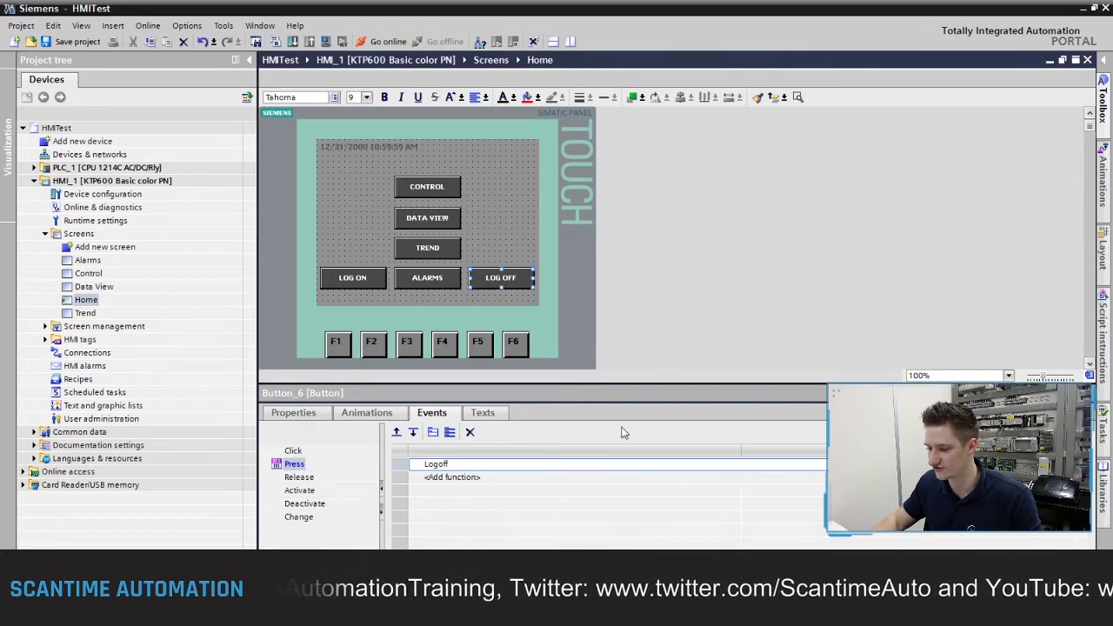
pyautogui.click(520, 205)
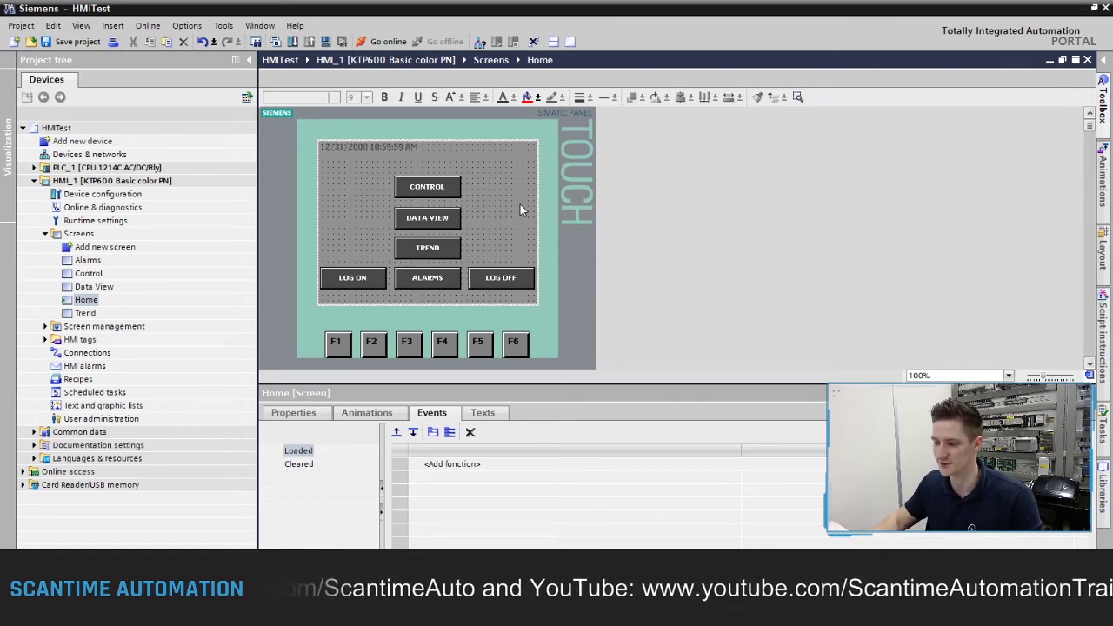
# Step: Set the TREND button's Security authorization to Operate
pyautogui.click(427, 248)
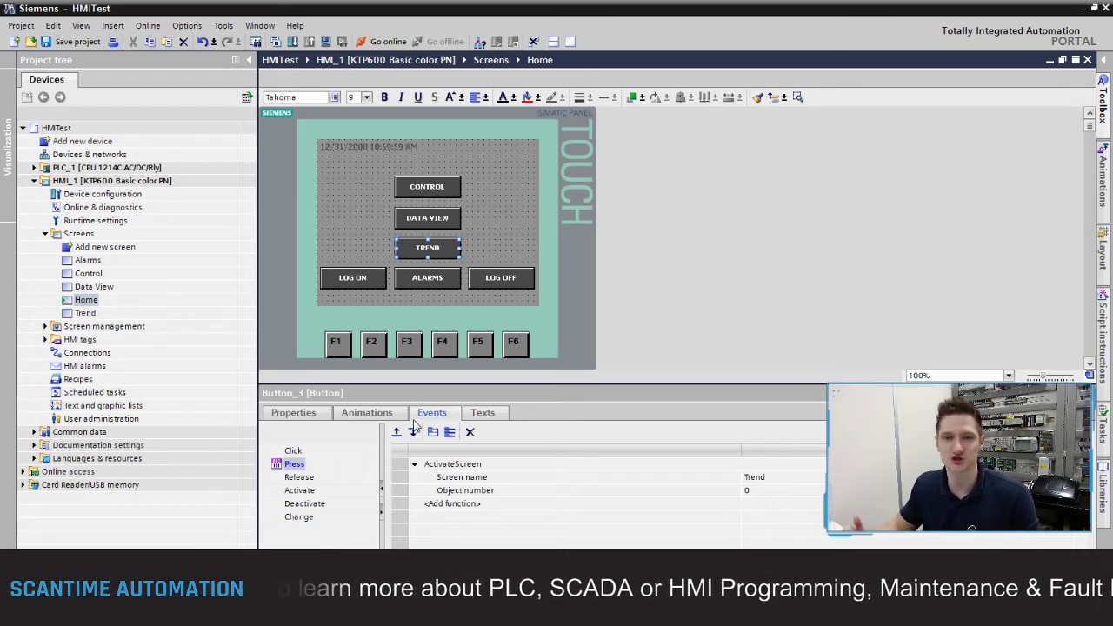
pyautogui.click(290, 414)
pyautogui.click(287, 529)
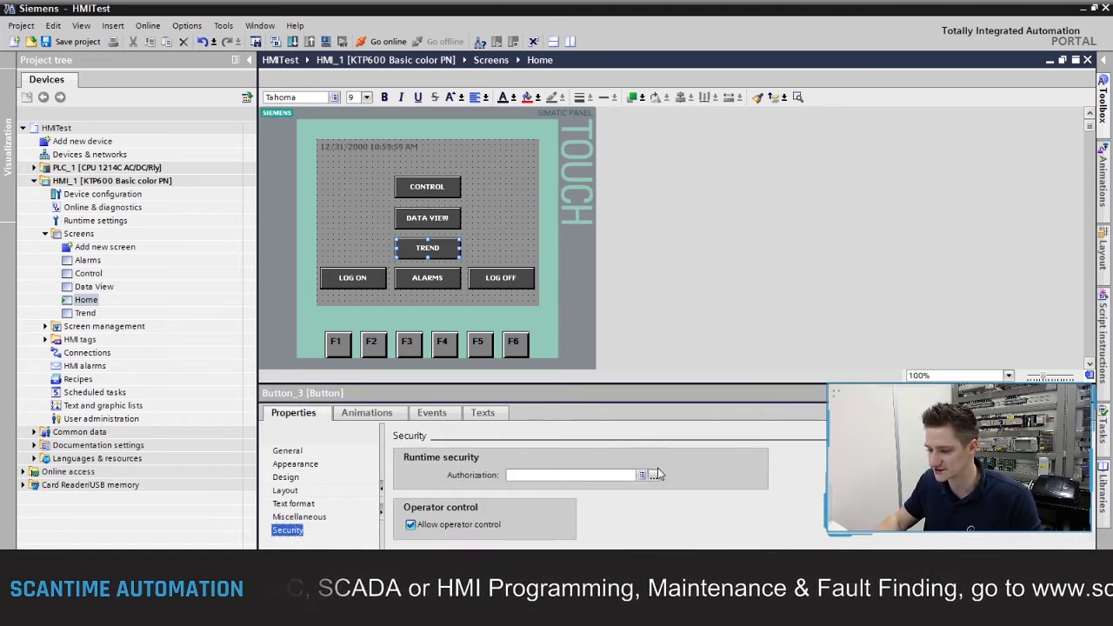
pyautogui.click(653, 476)
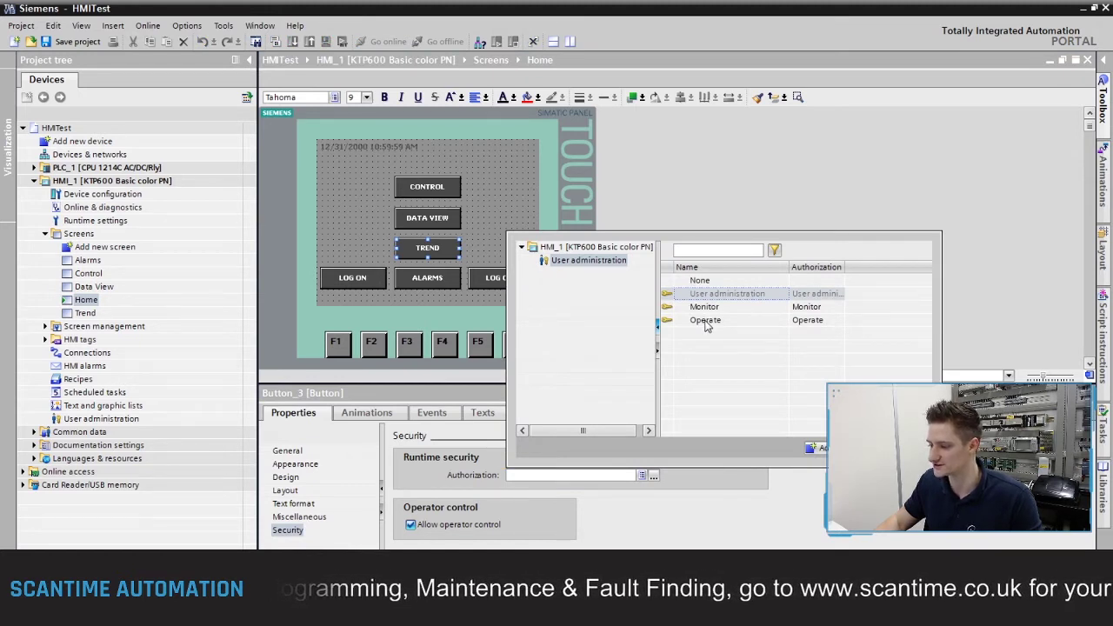
pyautogui.click(706, 322)
pyautogui.click(817, 447)
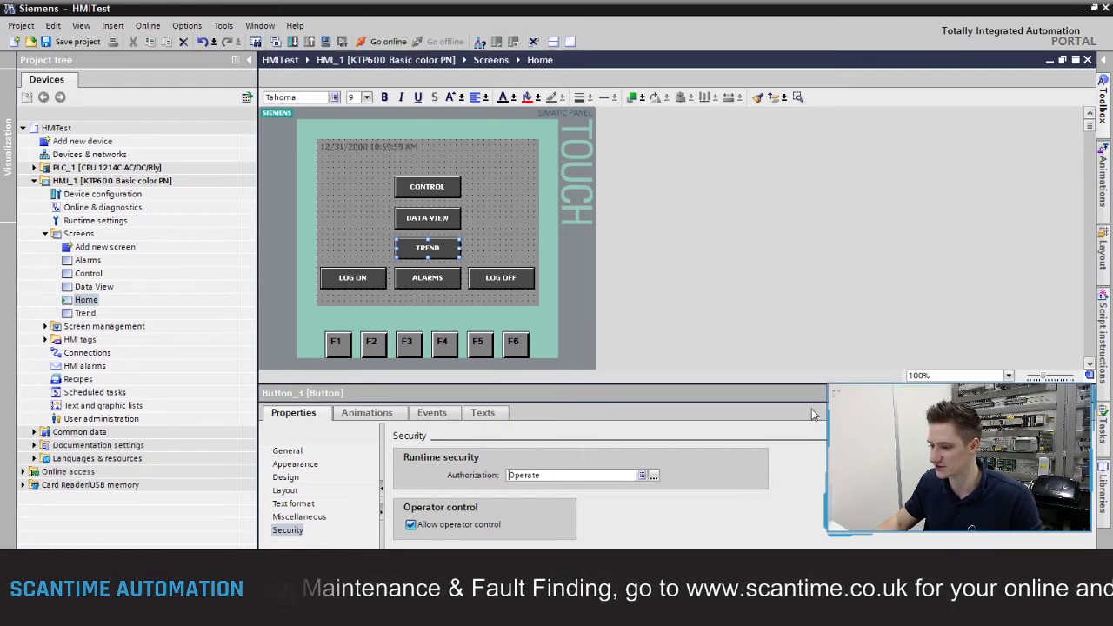
pyautogui.click(504, 248)
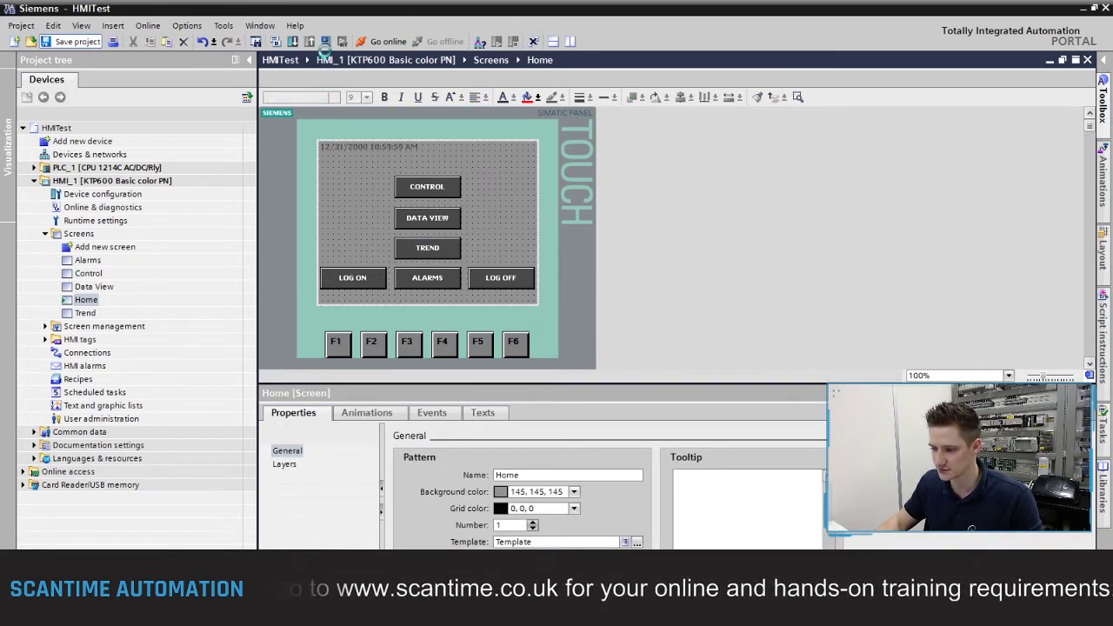
# Step: Save, start the HMI_1 runtime simulation, and try CONTROL to get the Login prompt
pyautogui.hotkey('ctrl', 's')
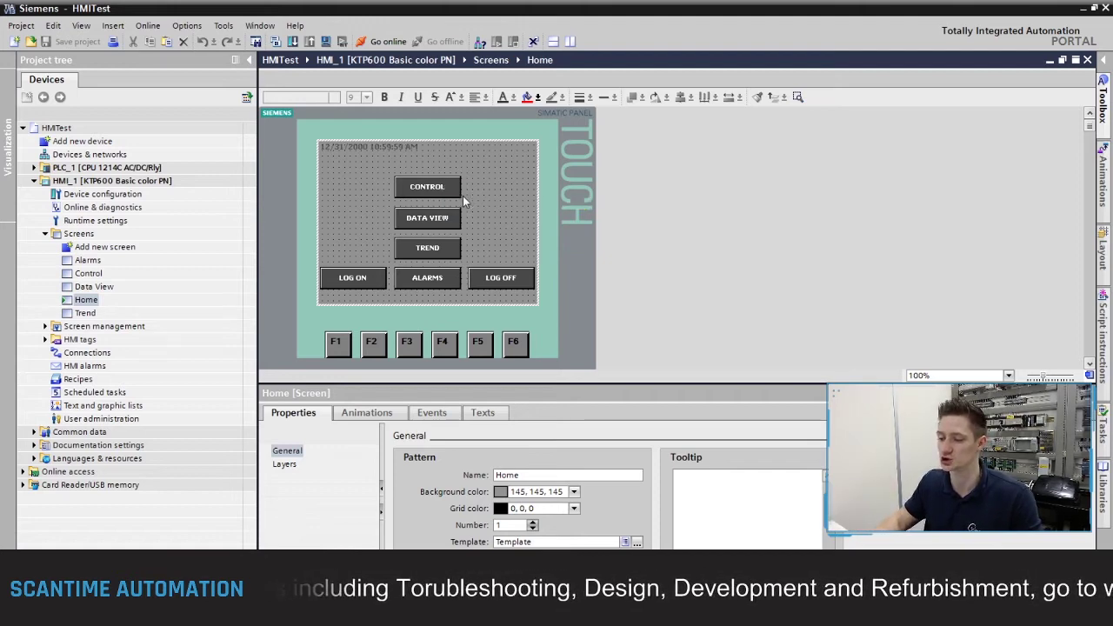
pyautogui.click(323, 43)
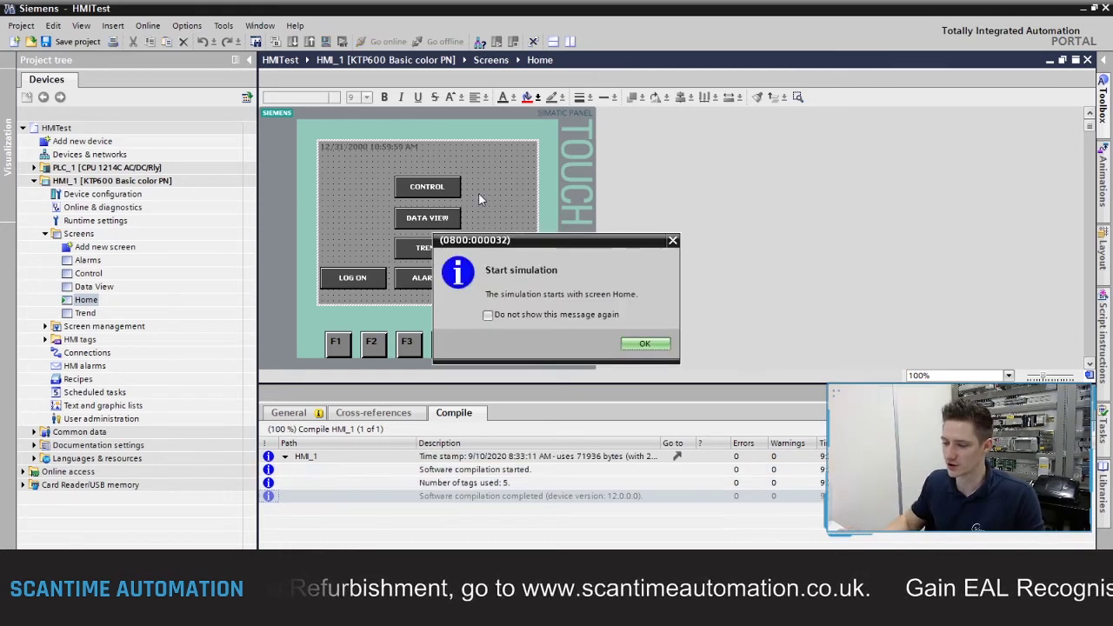
pyautogui.click(665, 342)
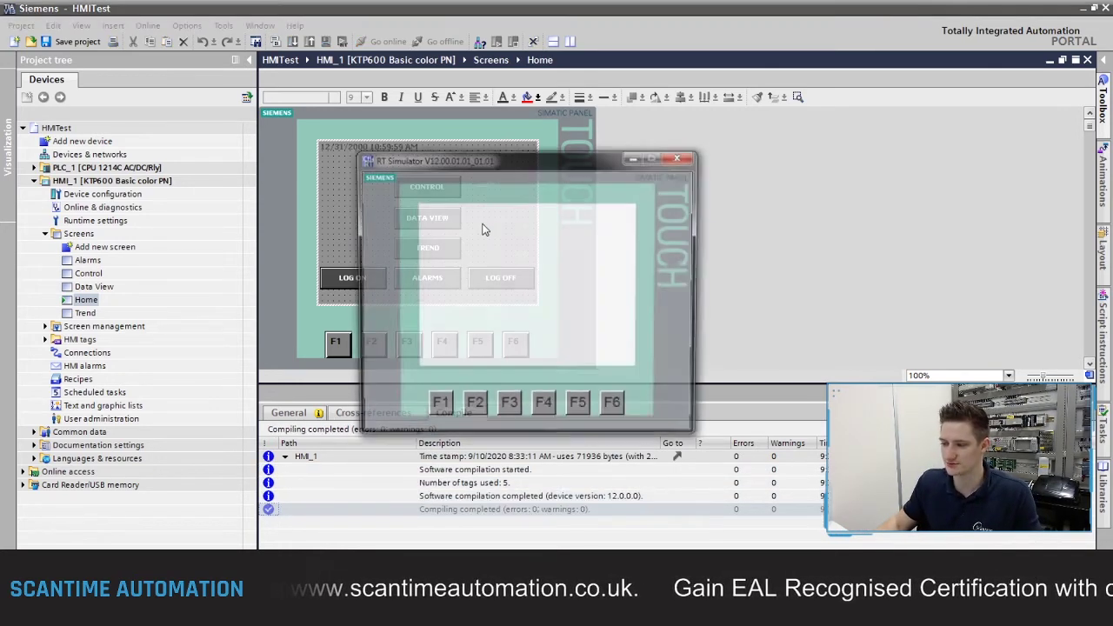
pyautogui.click(523, 254)
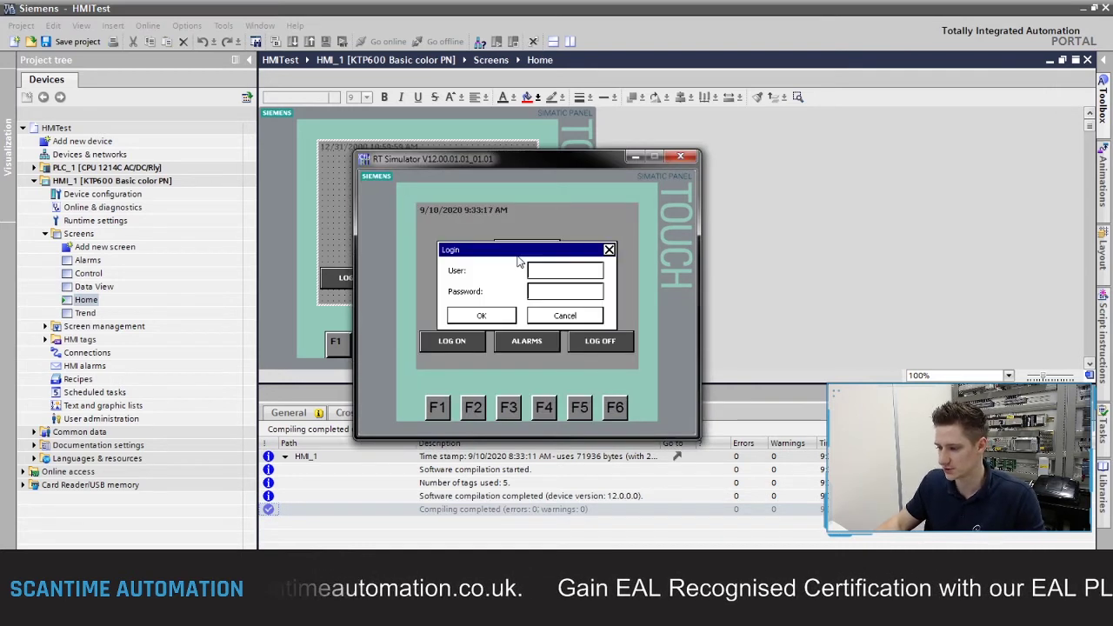
# Step: Dismiss the repeated login prompts and bring up the Login dialog from LOG ON
pyautogui.click(548, 324)
pyautogui.click(539, 320)
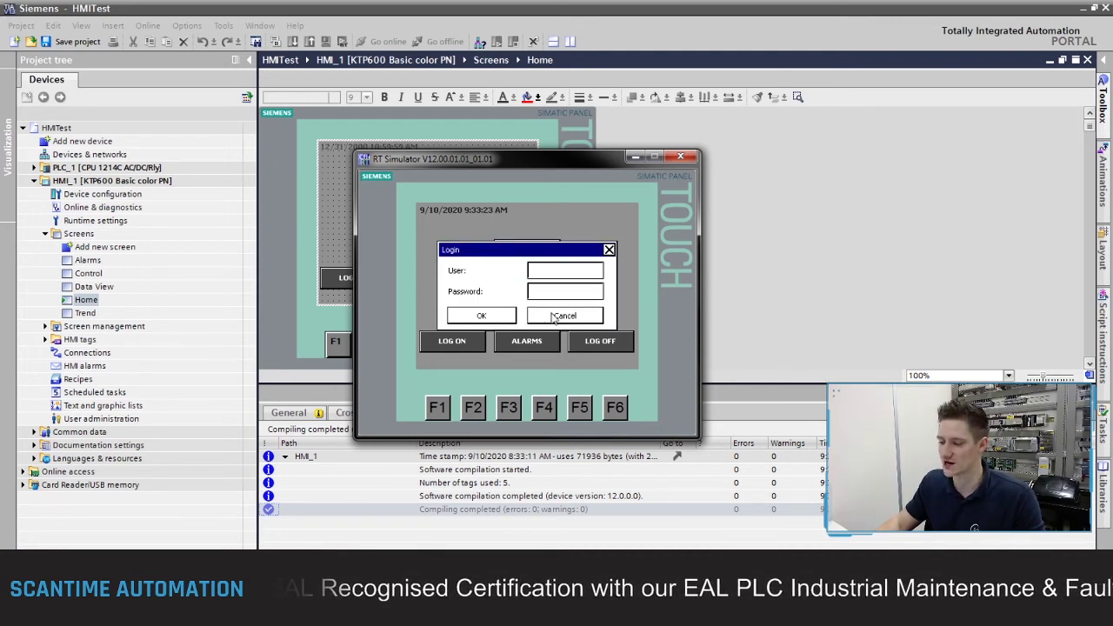
pyautogui.click(554, 319)
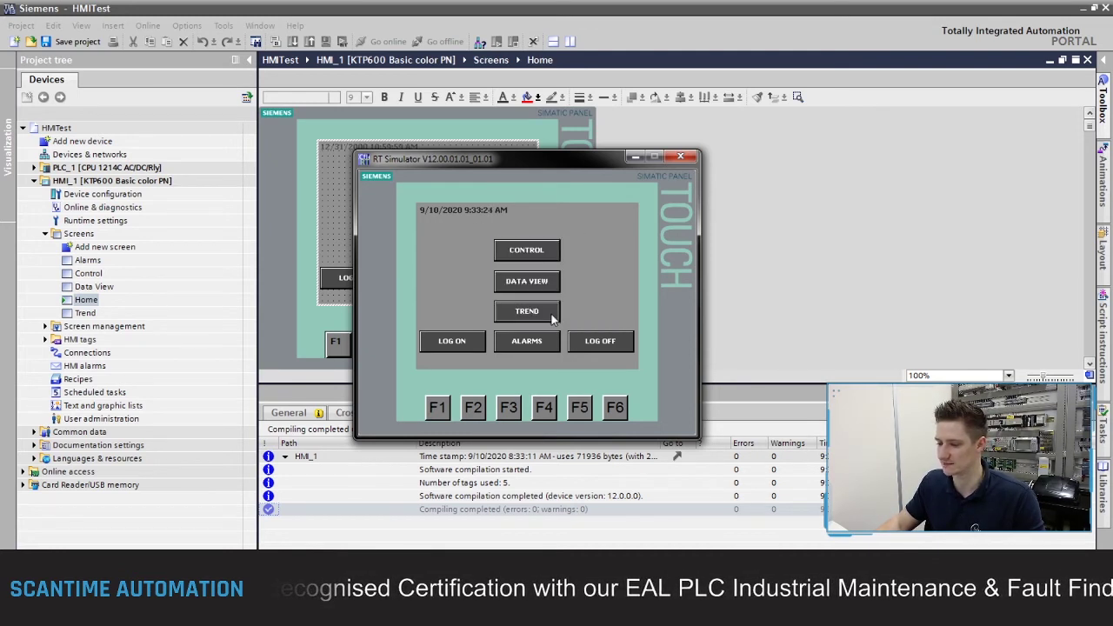
pyautogui.click(447, 342)
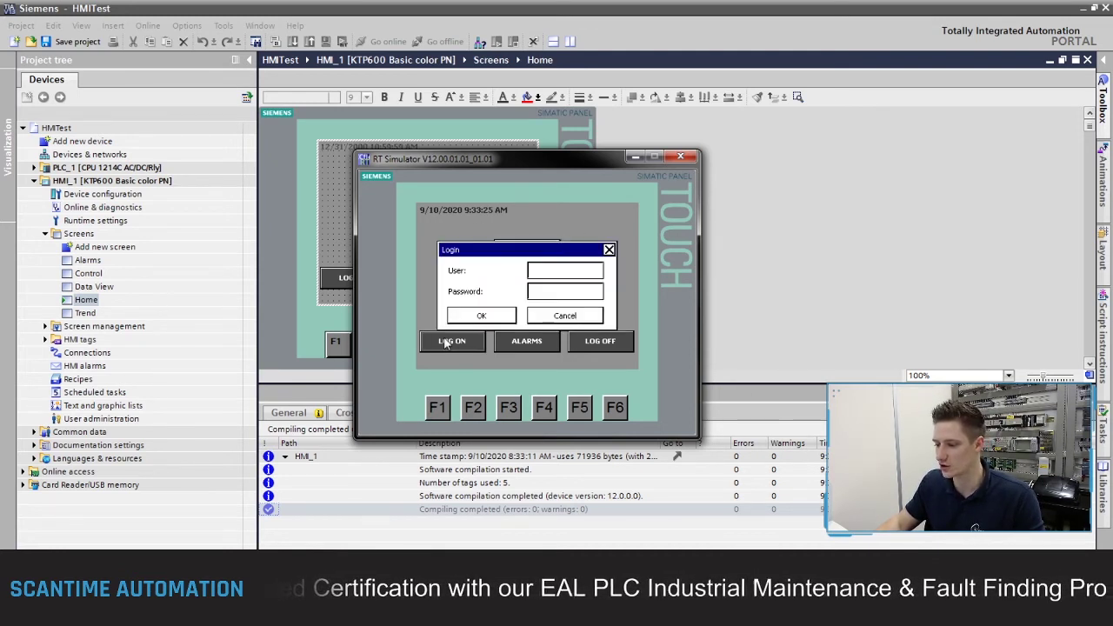
pyautogui.click(588, 318)
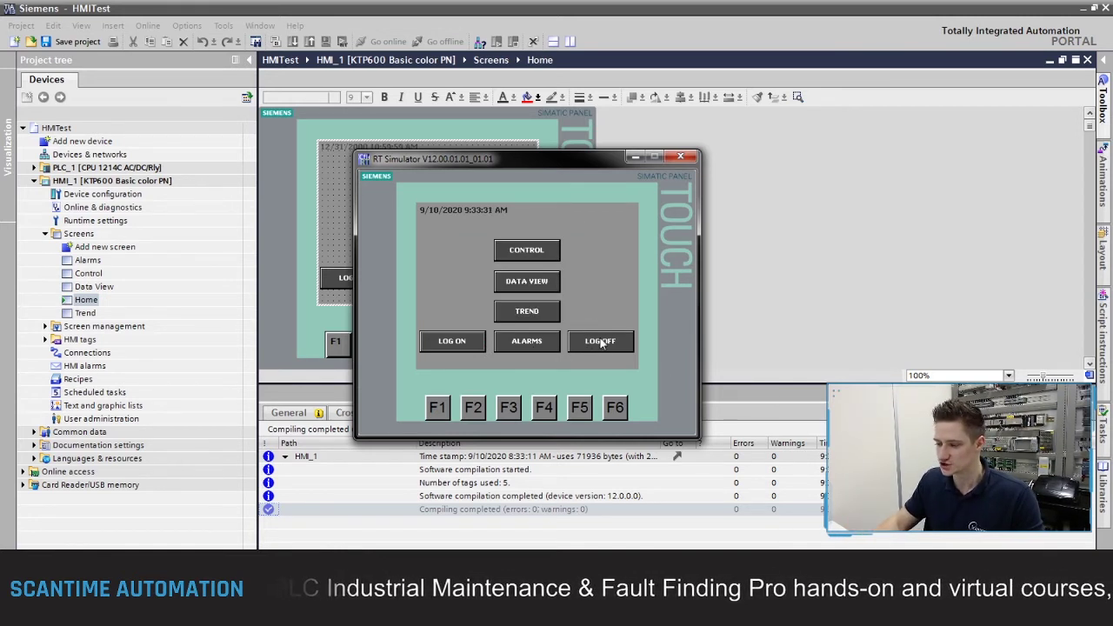
pyautogui.click(469, 345)
# Step: Log on as user Operator, entering its password on the on-screen keyboard
pyautogui.click(548, 275)
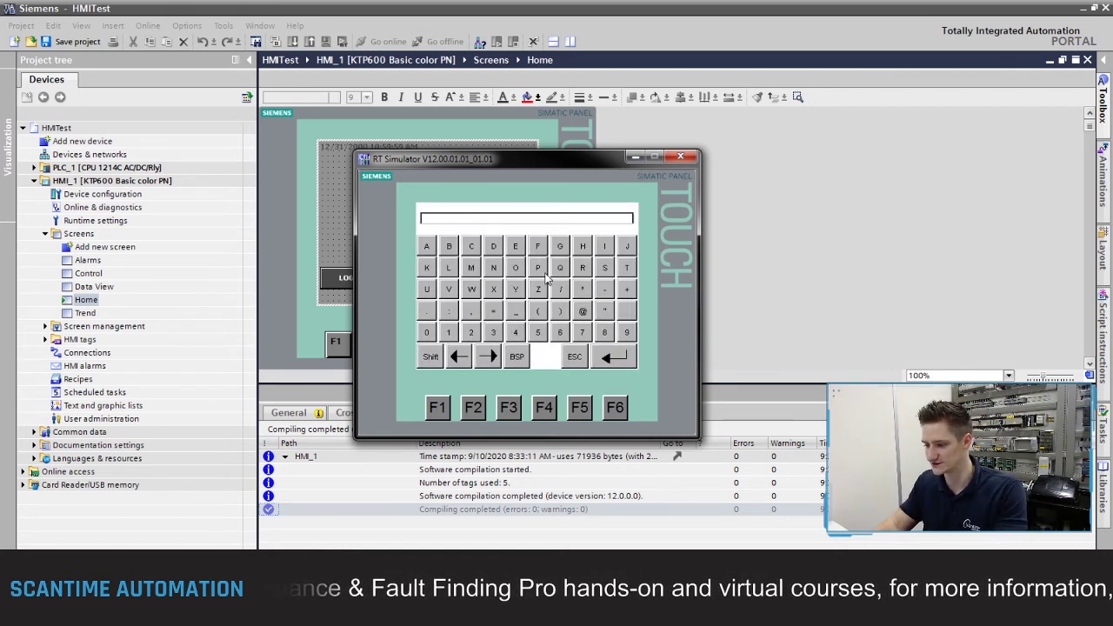
pyautogui.write('Operator')
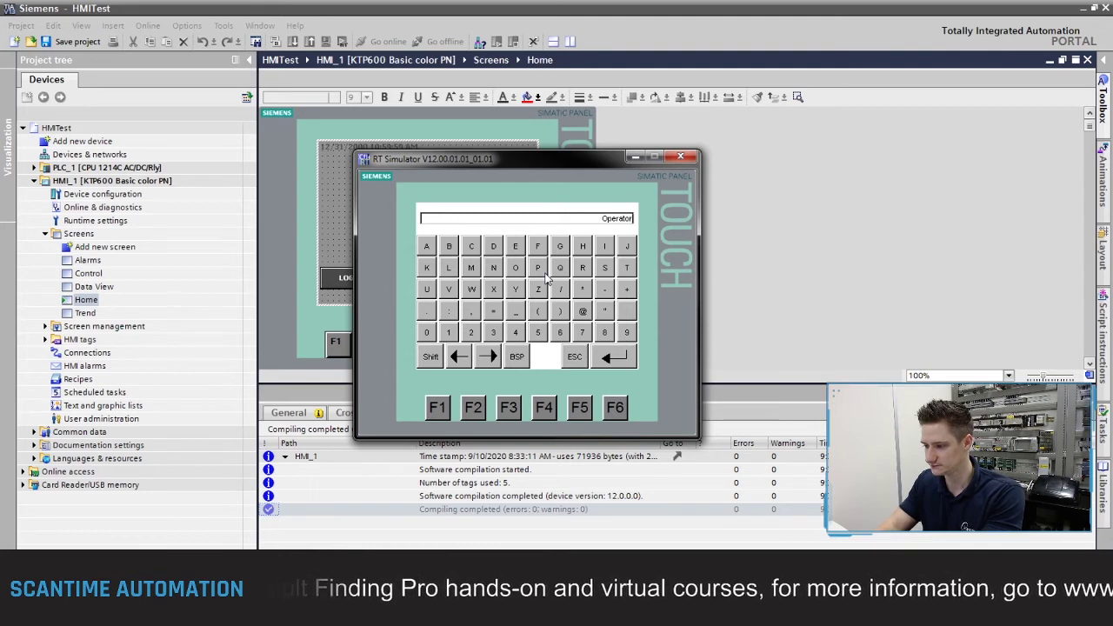
pyautogui.press('Return')
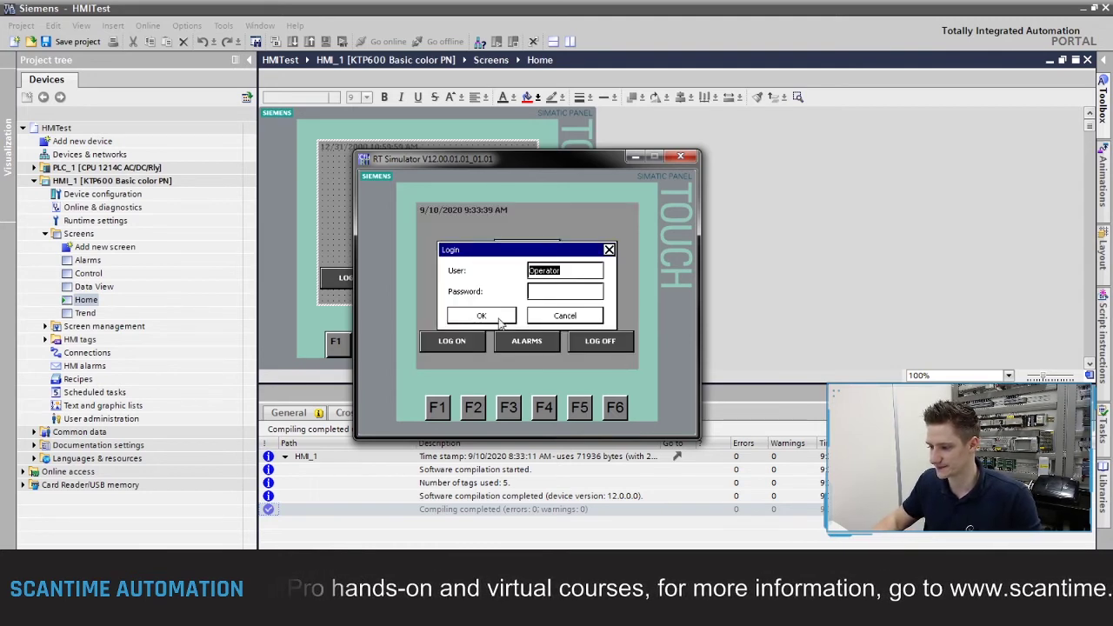
pyautogui.click(558, 294)
pyautogui.write('ope')
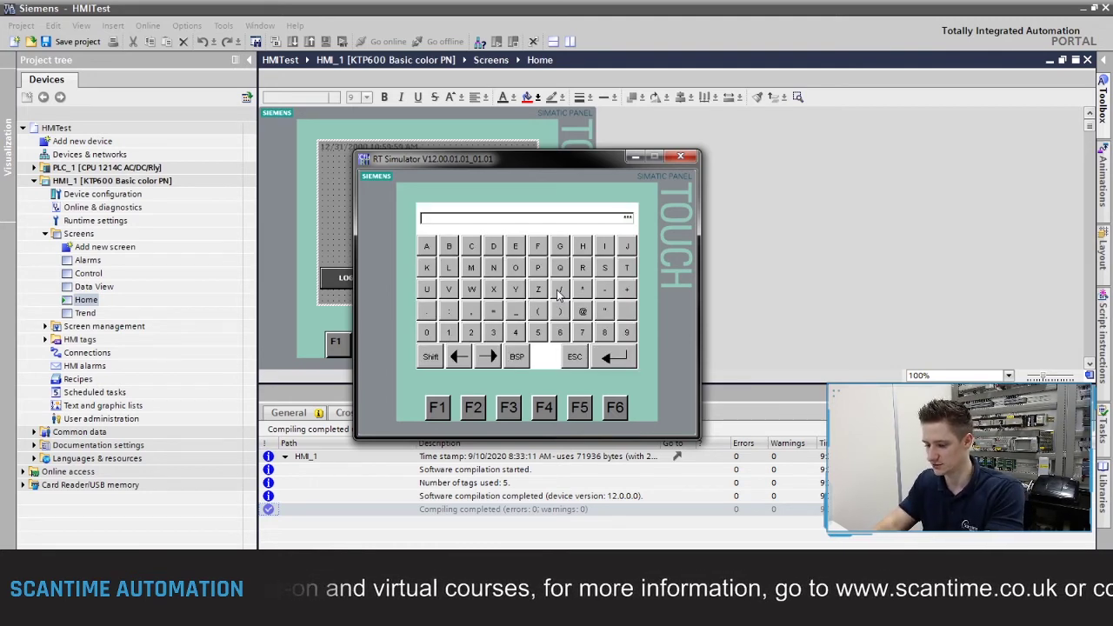
pyautogui.write('rato')
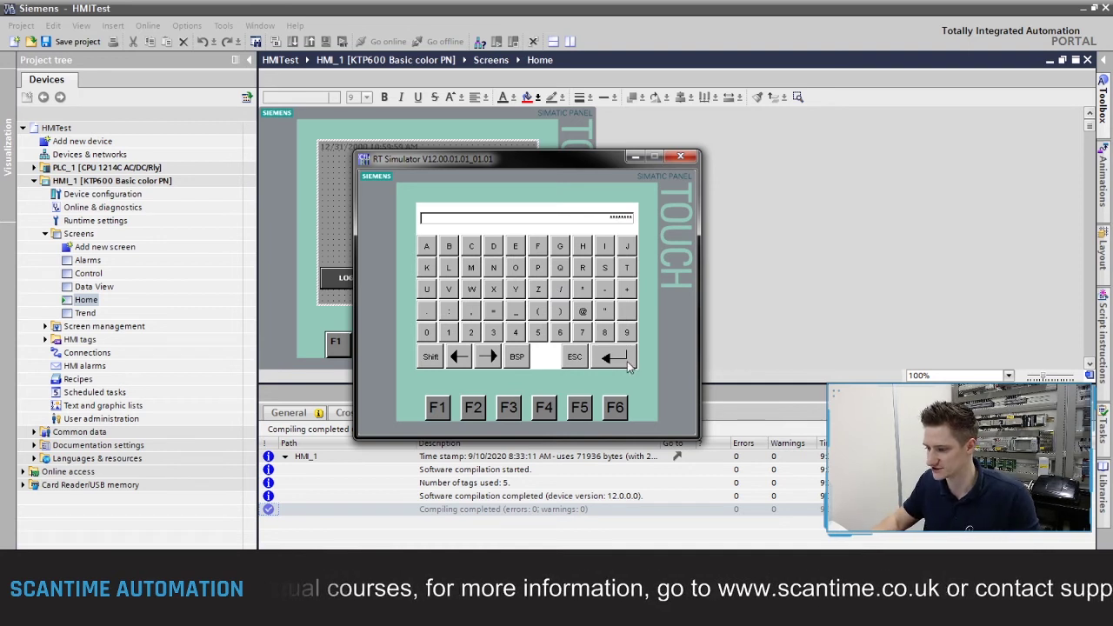
pyautogui.click(625, 363)
pyautogui.click(481, 317)
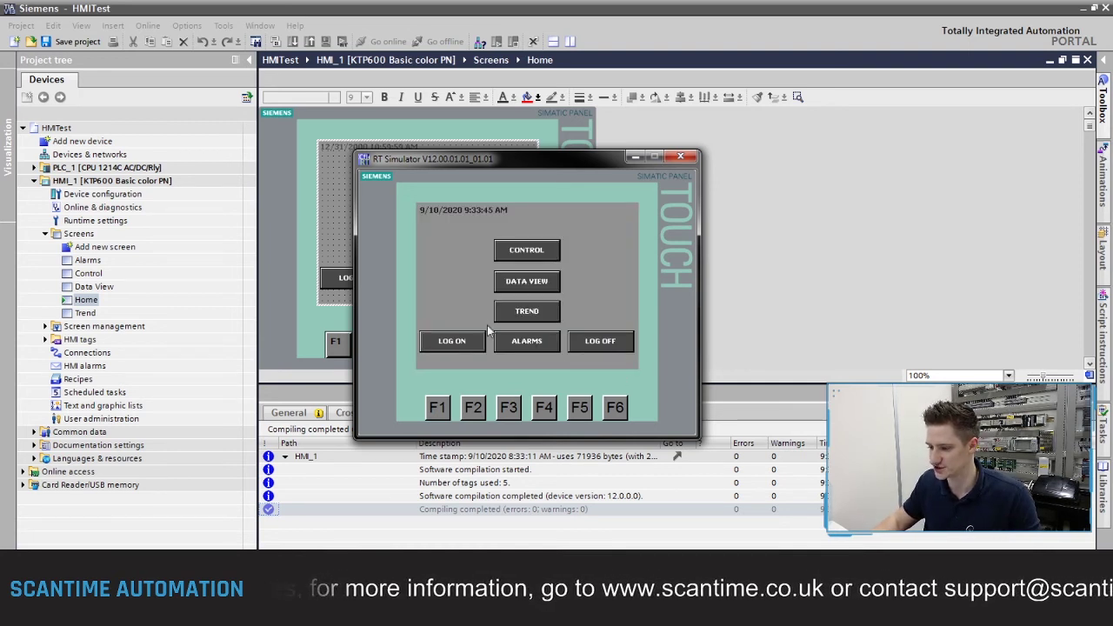
pyautogui.click(516, 317)
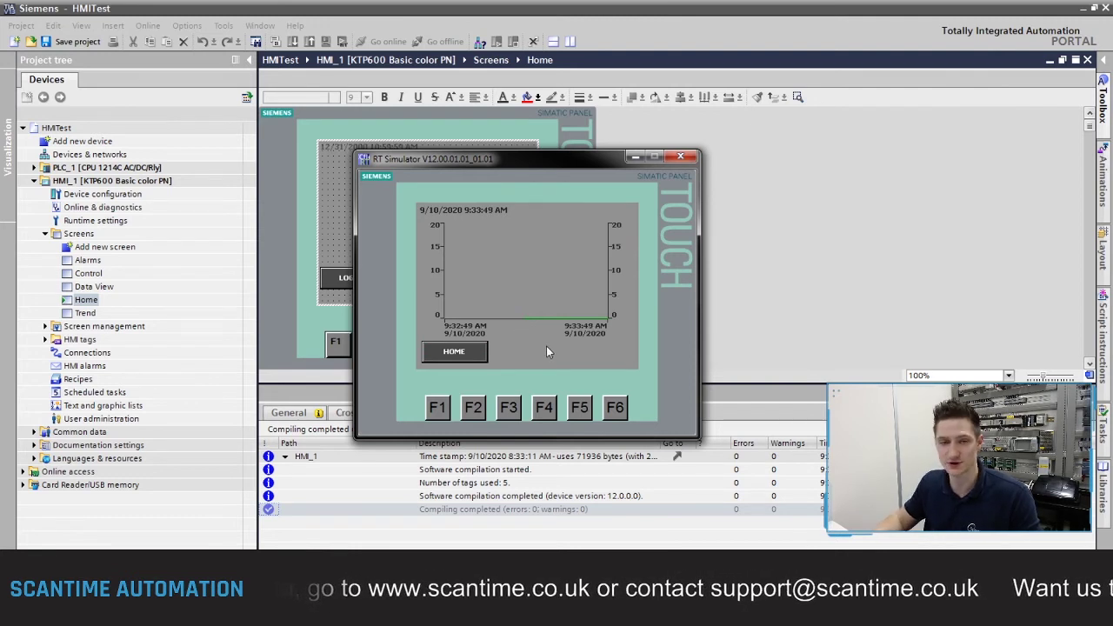
pyautogui.click(465, 355)
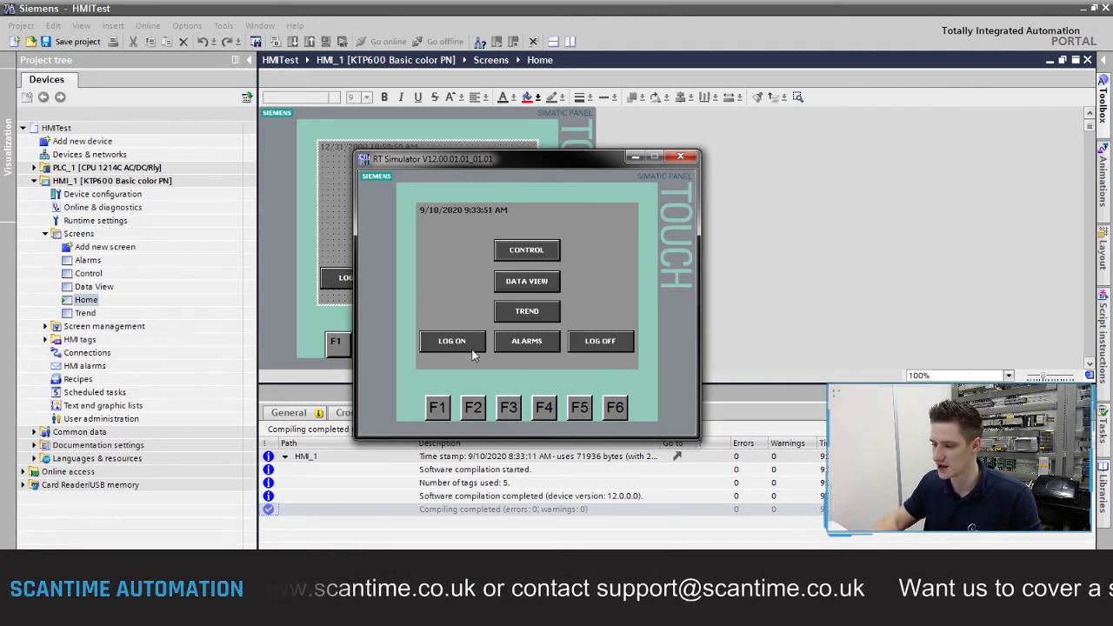
pyautogui.click(531, 250)
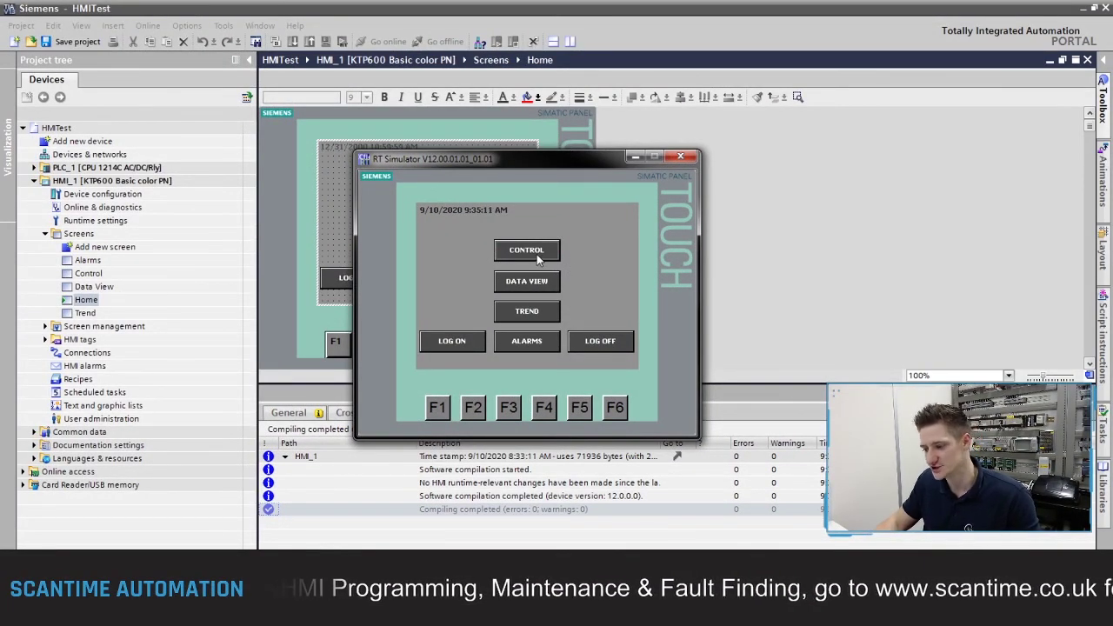
# Step: From the CONTROL login prompt, log on with the administrator user name and password
pyautogui.click(536, 255)
pyautogui.click(546, 270)
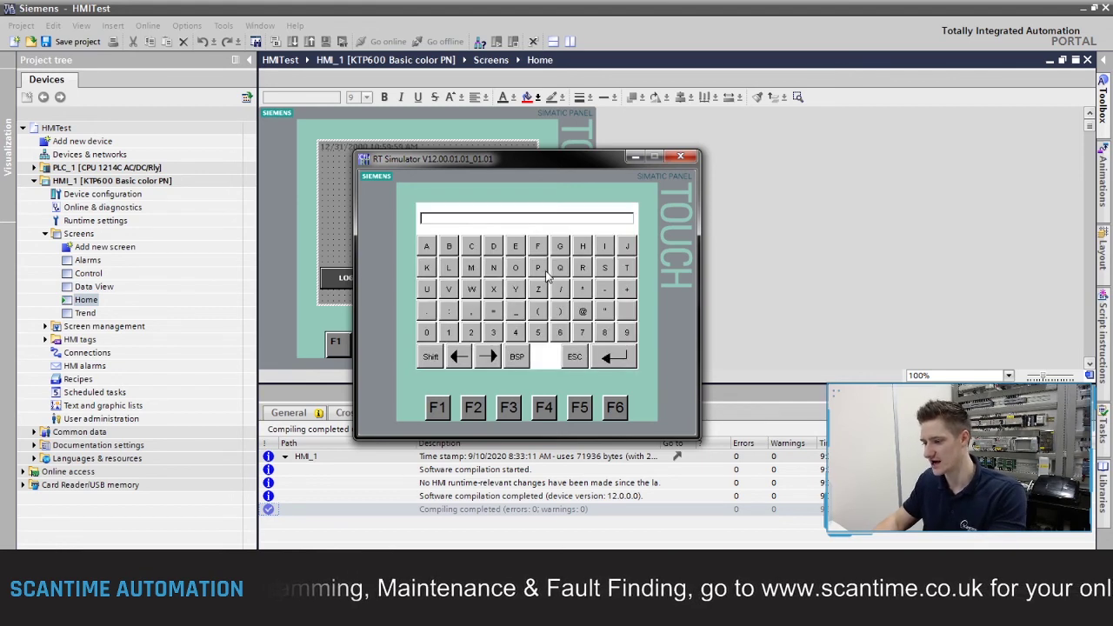
pyautogui.write('Scantime')
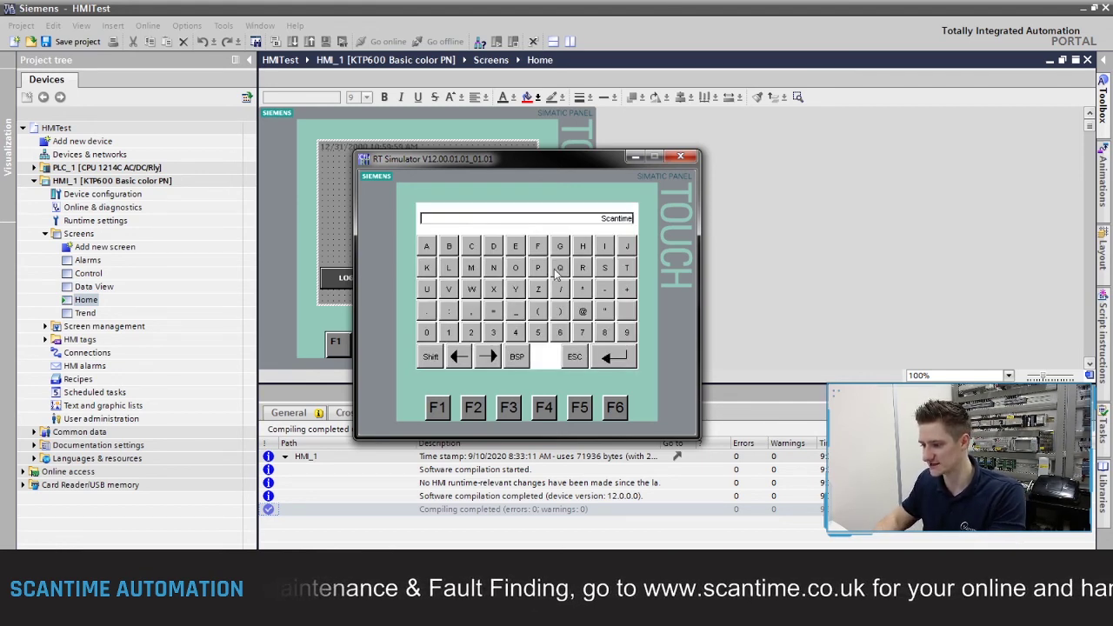
pyautogui.click(615, 360)
pyautogui.click(561, 299)
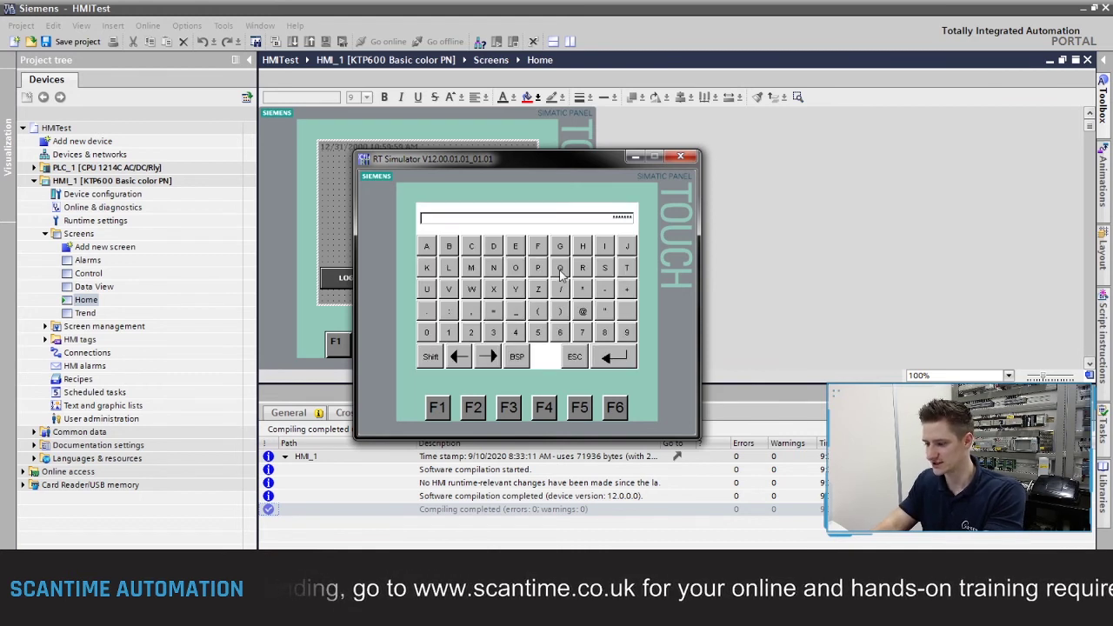
pyautogui.click(624, 358)
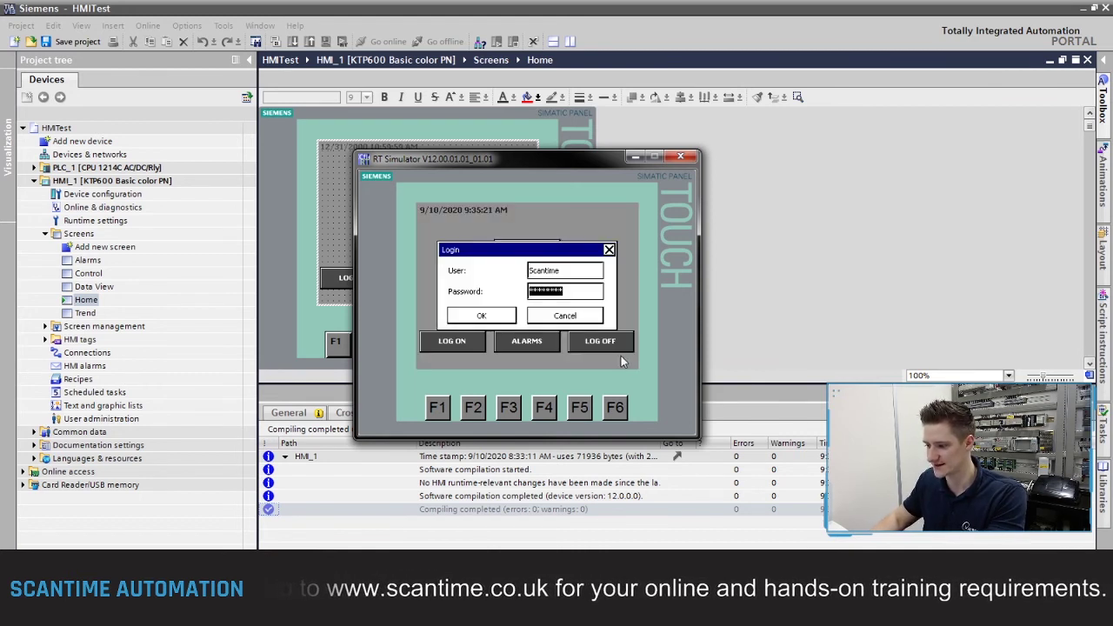
pyautogui.click(493, 321)
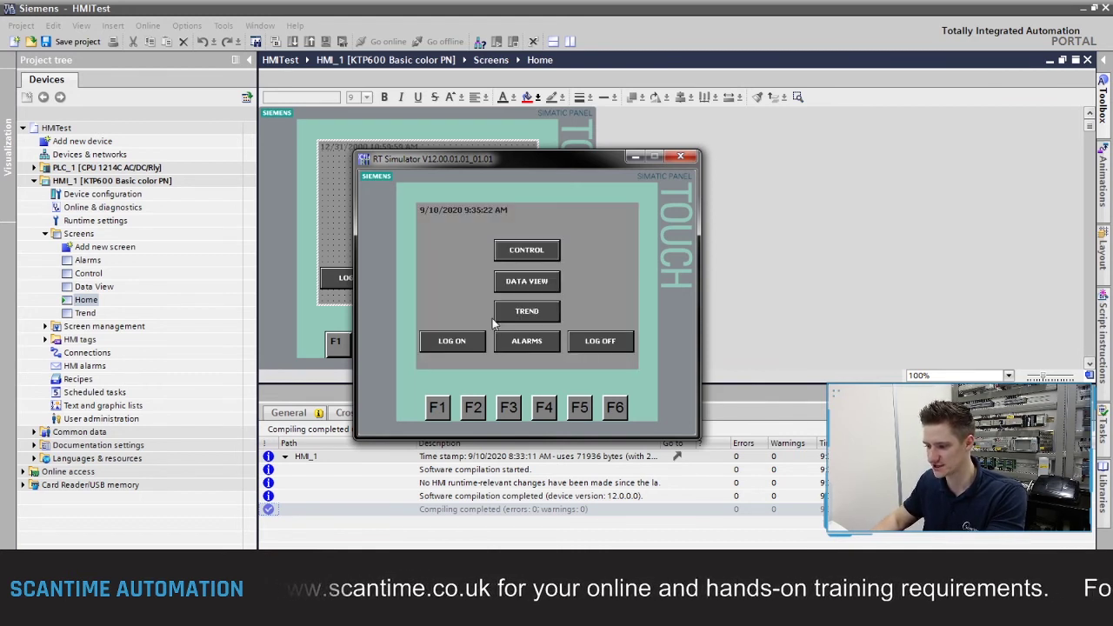
# Step: Open CONTROL, toggle Input 1 and Input 2 to test the lamps, then return Home
pyautogui.click(527, 251)
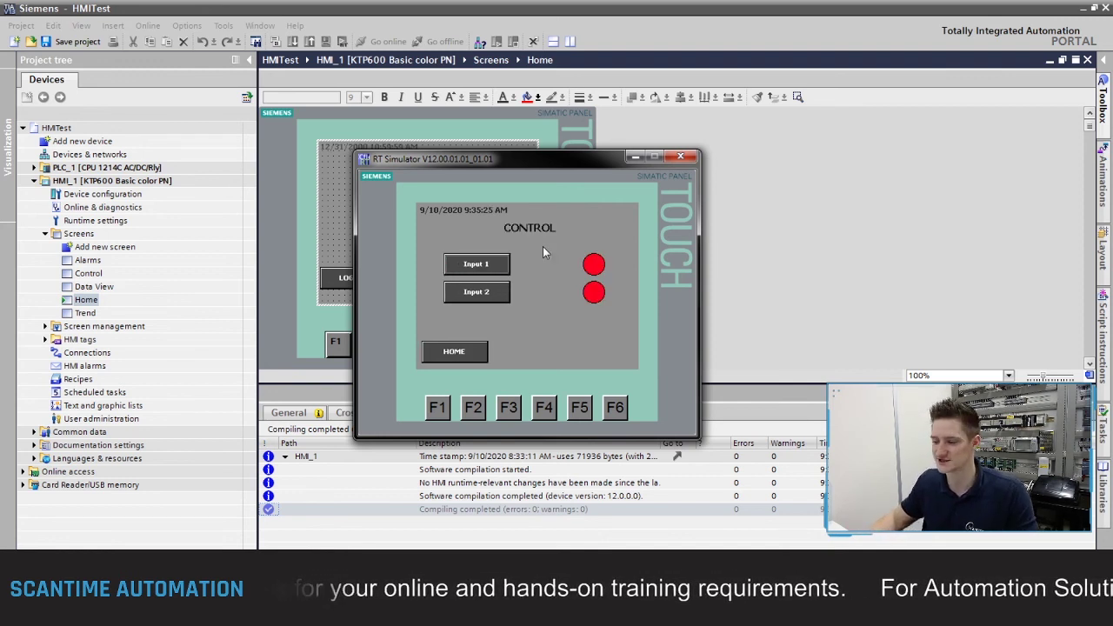
pyautogui.click(488, 265)
pyautogui.click(489, 295)
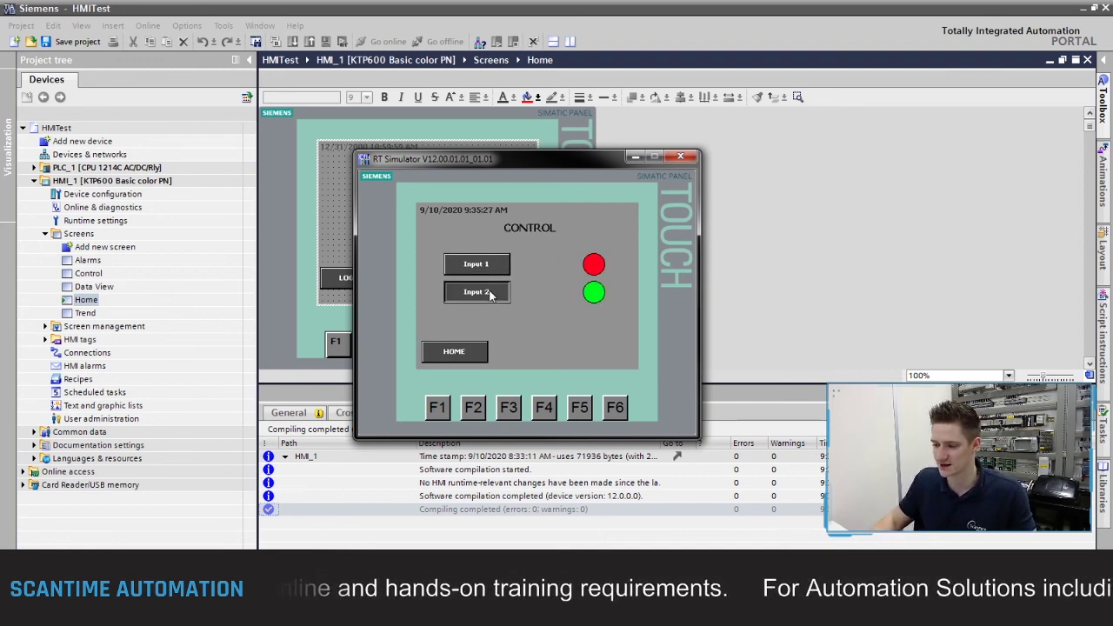
pyautogui.click(493, 267)
pyautogui.click(492, 294)
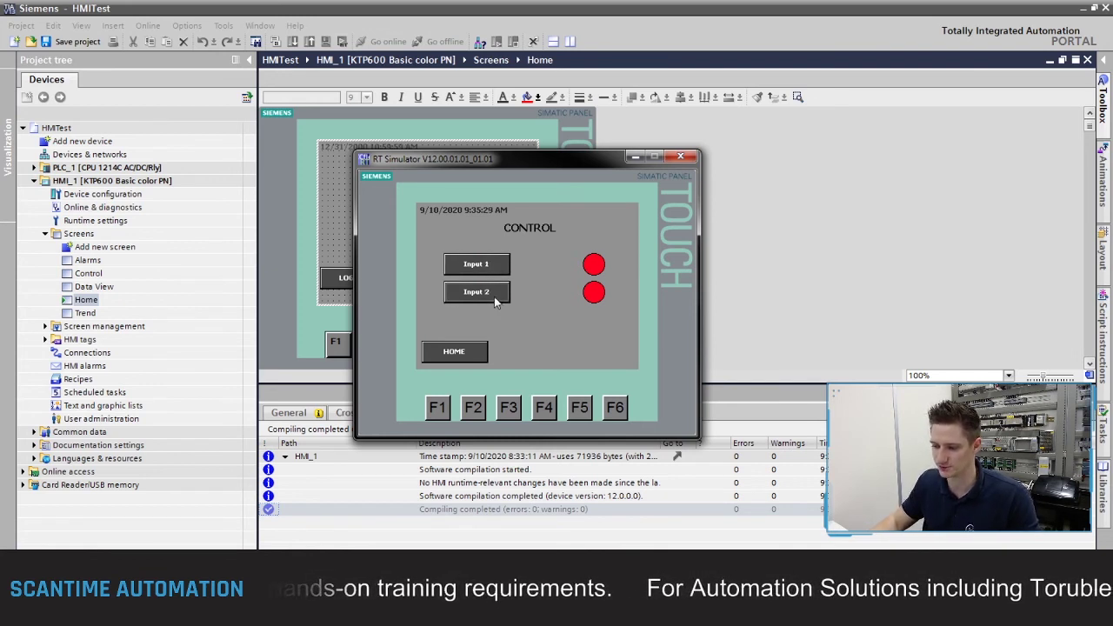
pyautogui.click(492, 267)
pyautogui.click(461, 357)
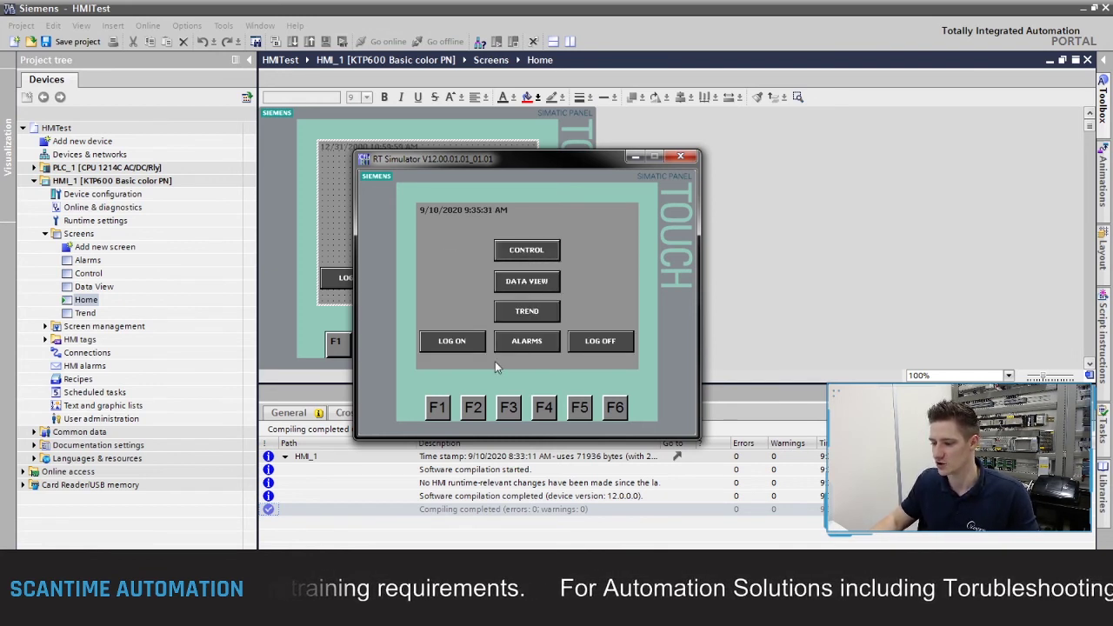
# Step: Log off, check that CONTROL asks for a login again, and close that prompt
pyautogui.click(604, 341)
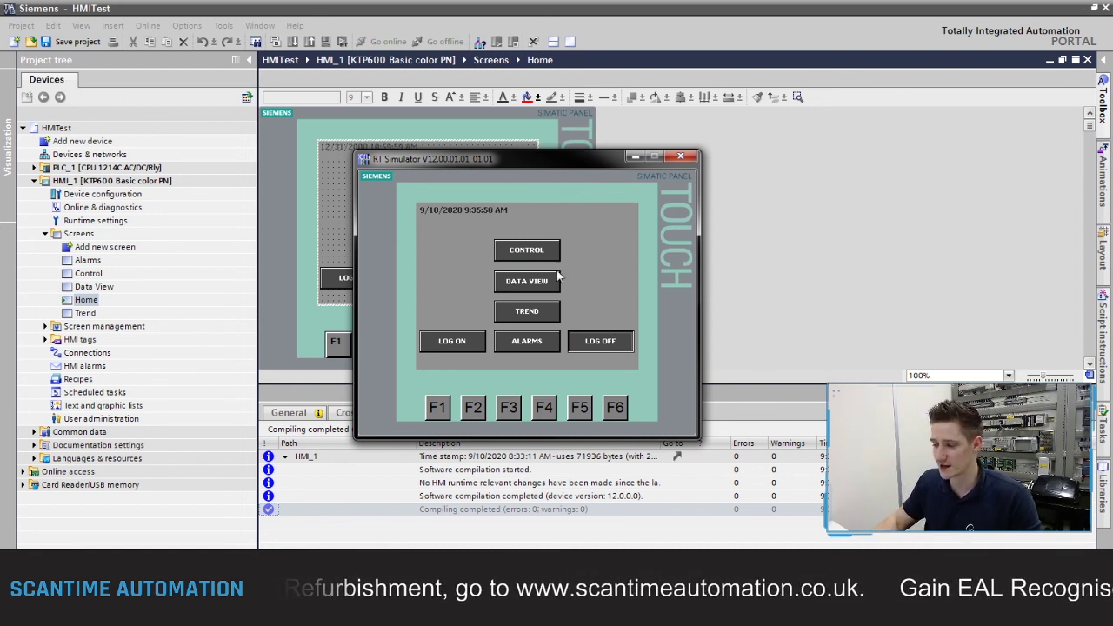
pyautogui.click(547, 250)
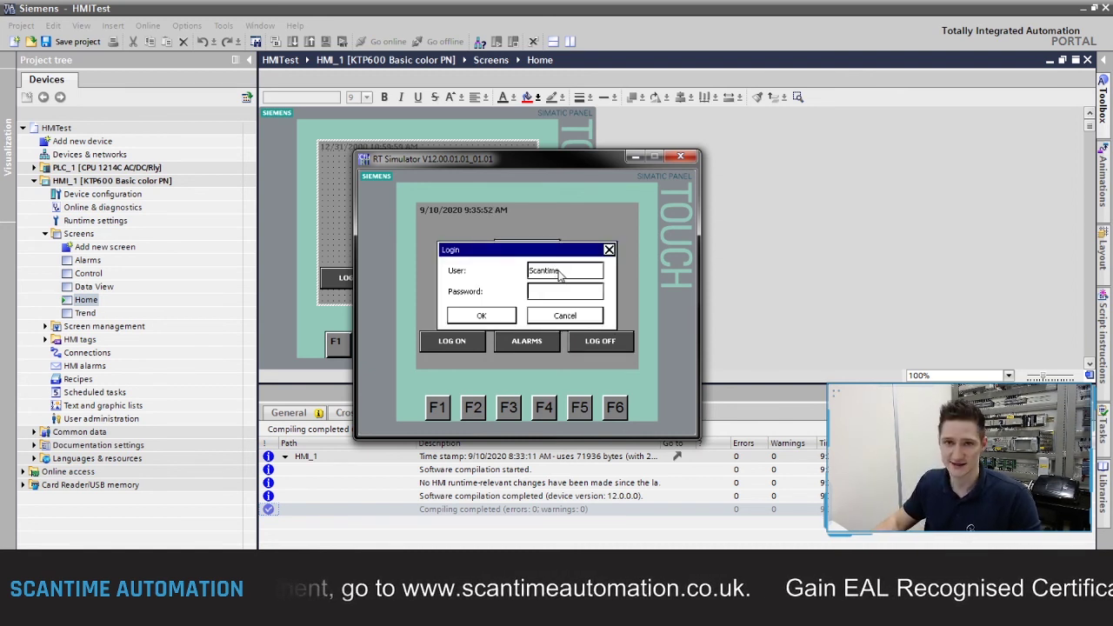
pyautogui.click(609, 250)
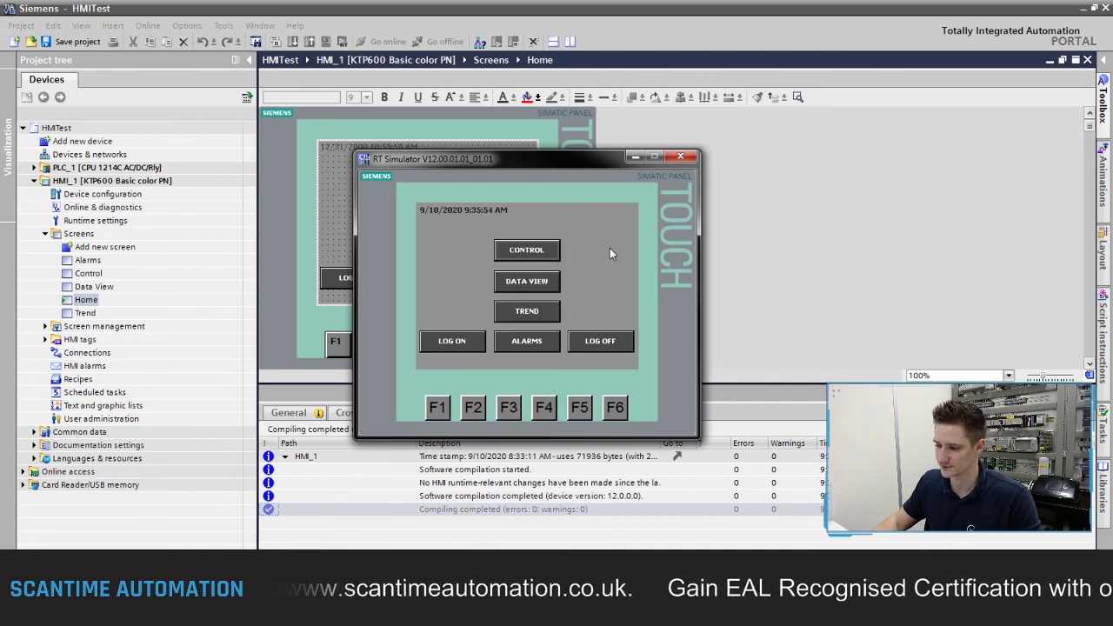